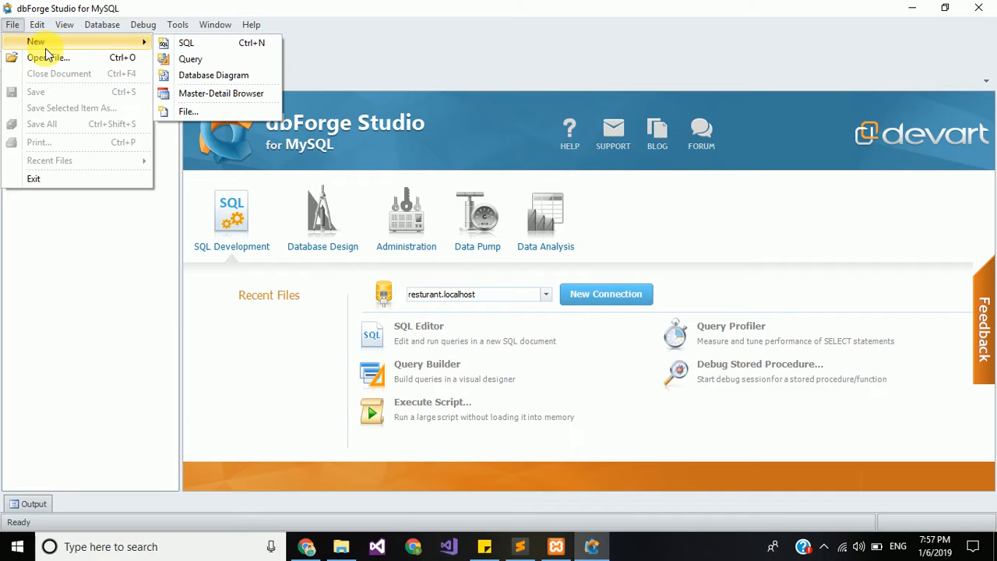
Step: Dismiss the File menu so the six server connections in Database Explorer are visible
left_click(57, 222)
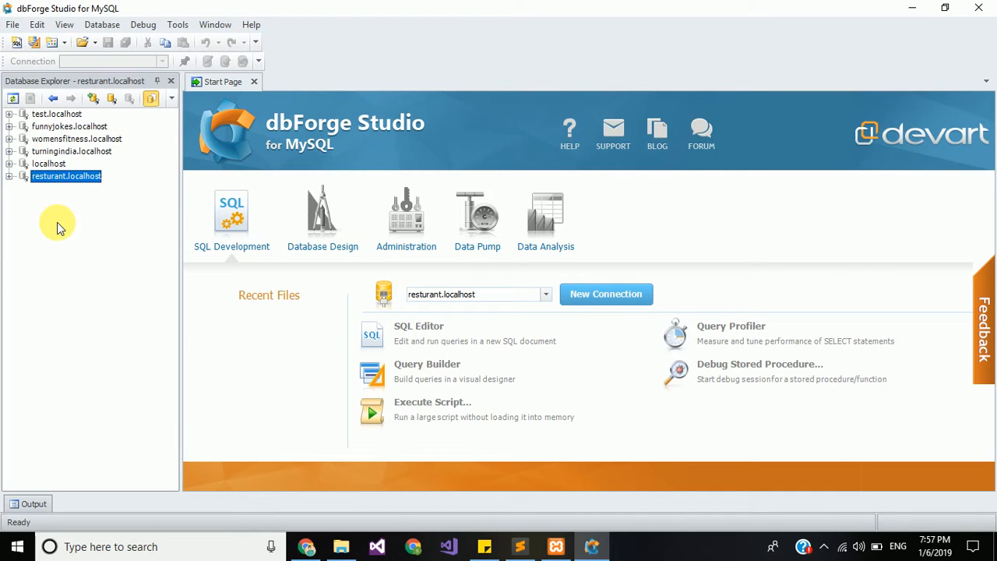
Step: Add a new database named HRM_Sachool to the resturant.localhost server
right_click(62, 181)
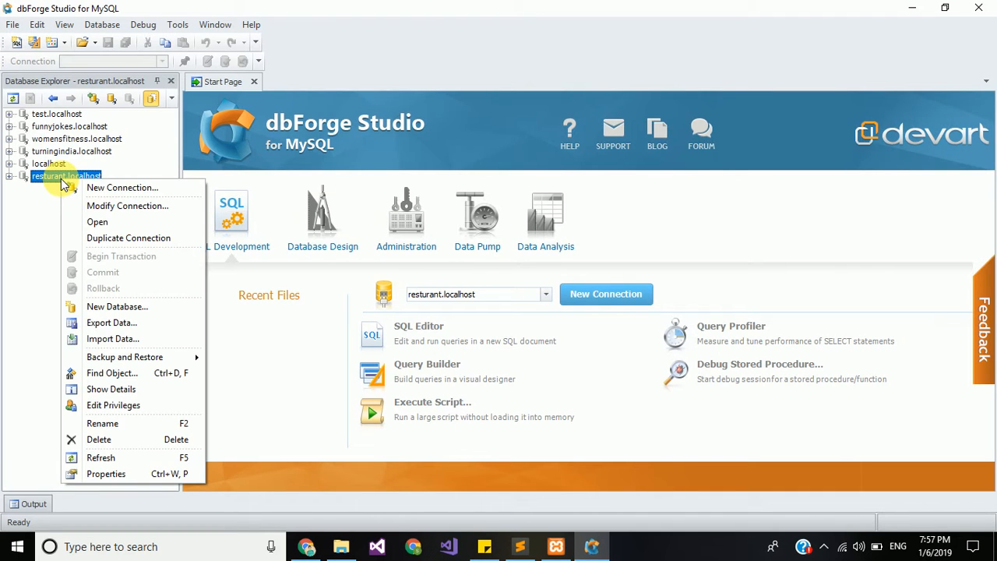
left_click(127, 307)
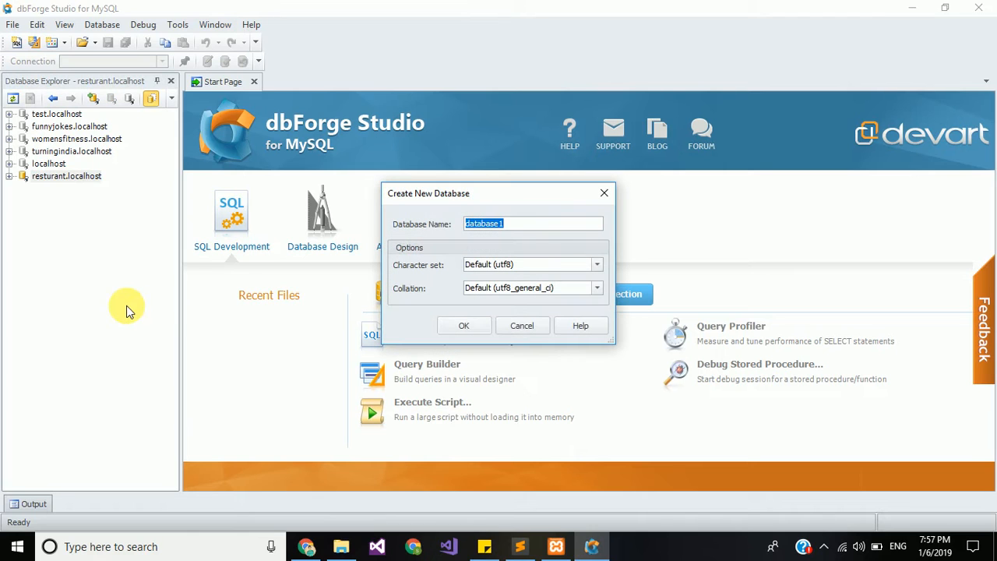
key("BackSpace")
type("s")
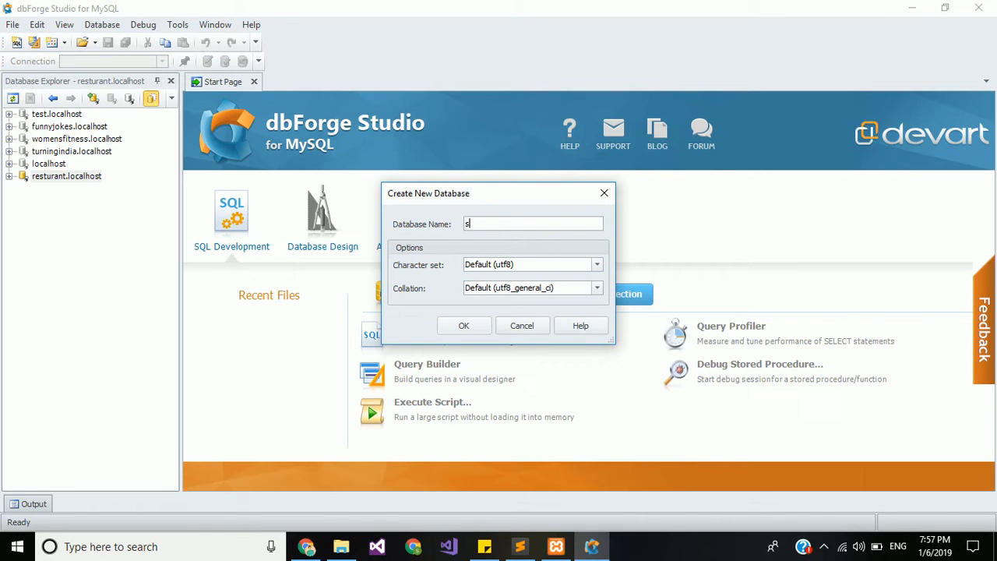
key("BackSpace")
type("HRM_School")
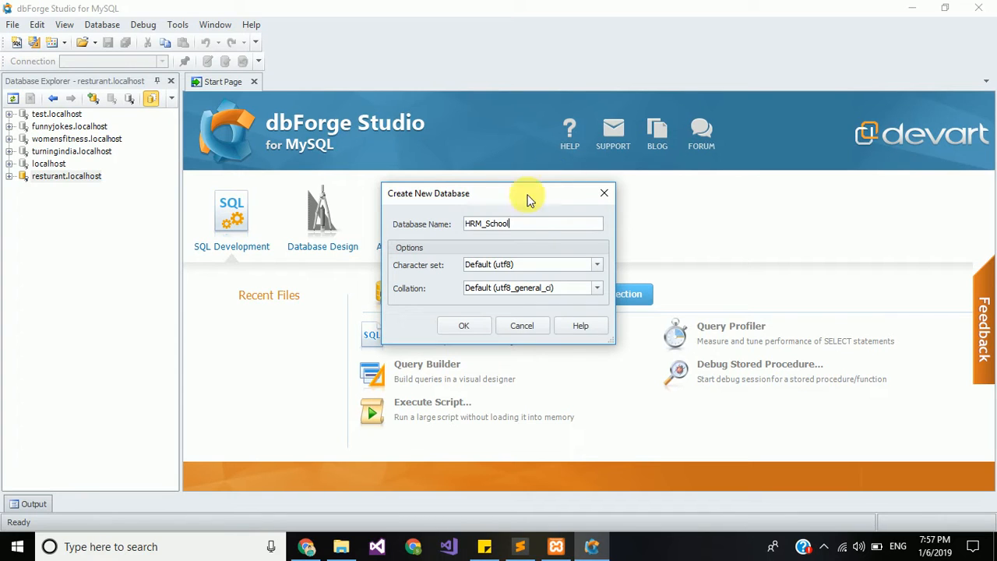
type("a")
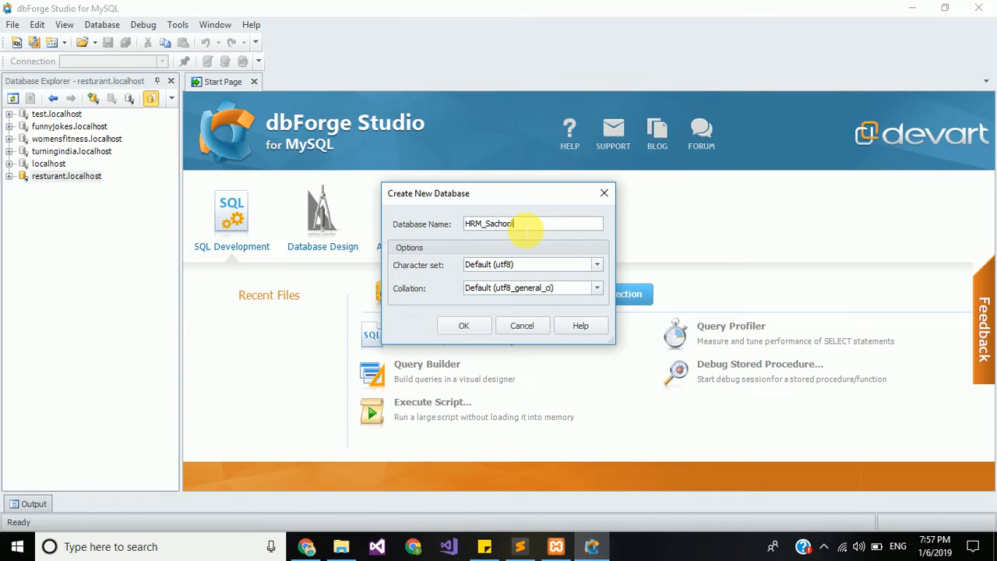
key("BackSpace")
key("BackSpace")
type("o")
left_click(482, 326)
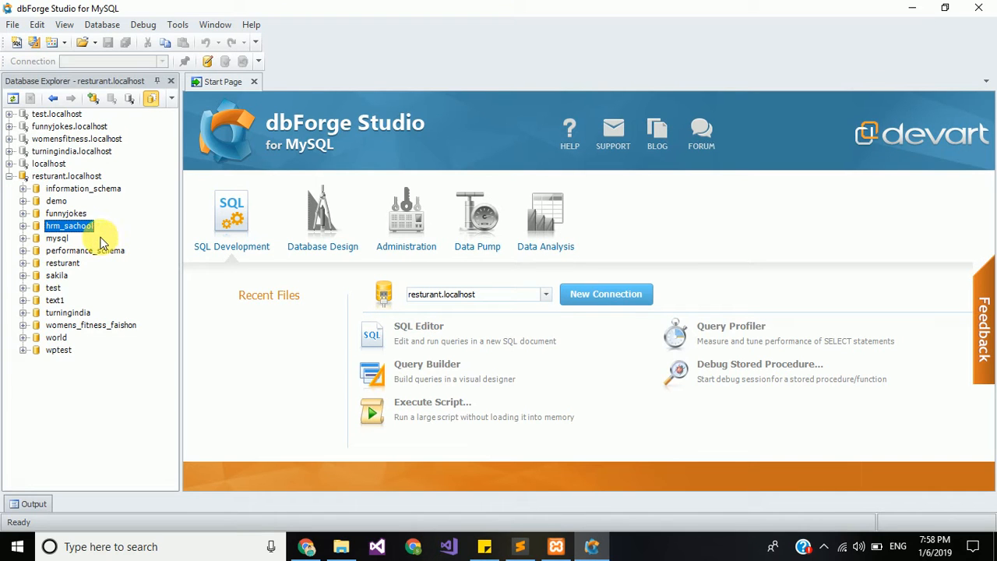
Step: Start a new connection to host localhost, entering the user name and password
right_click(84, 227)
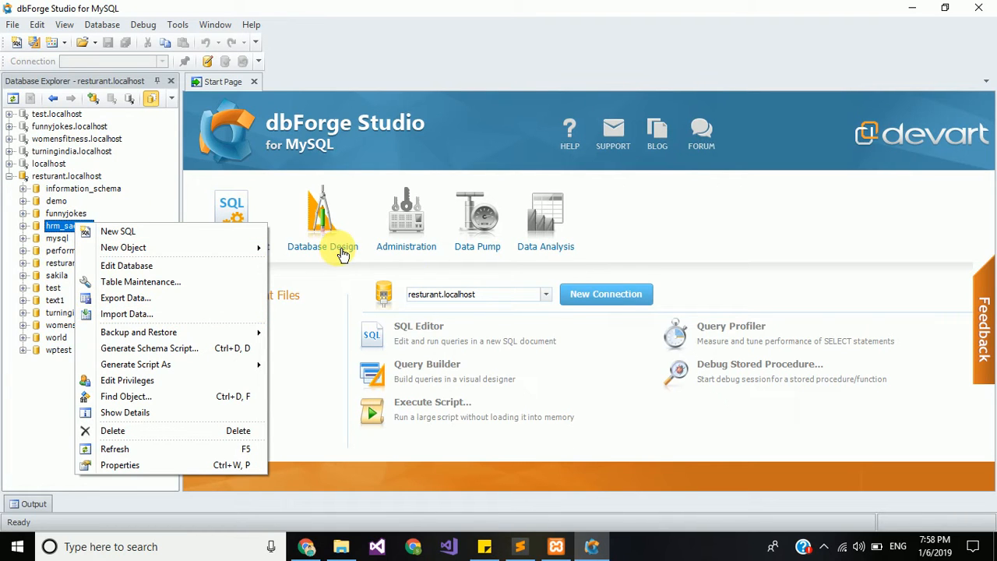
left_click(639, 293)
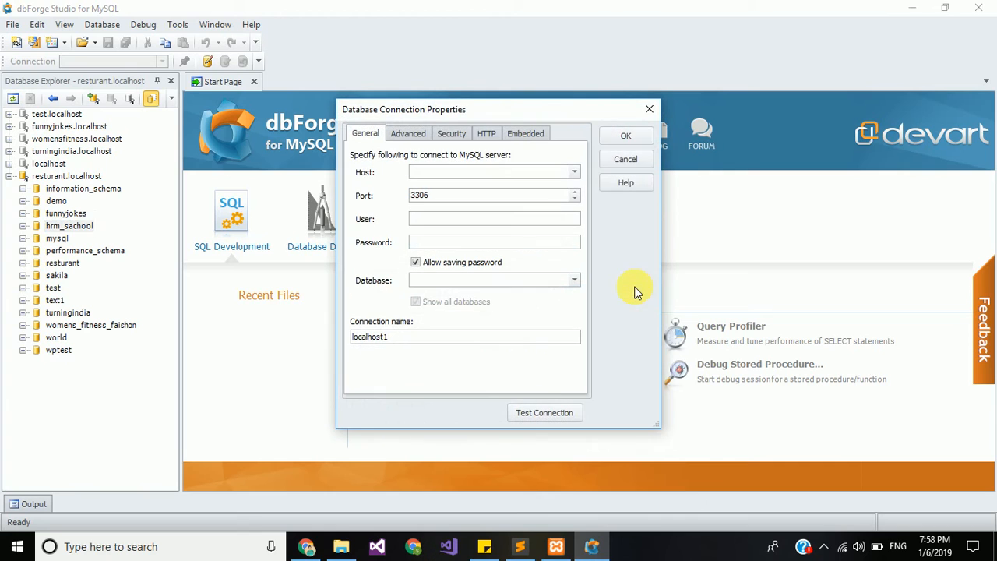
left_click(574, 173)
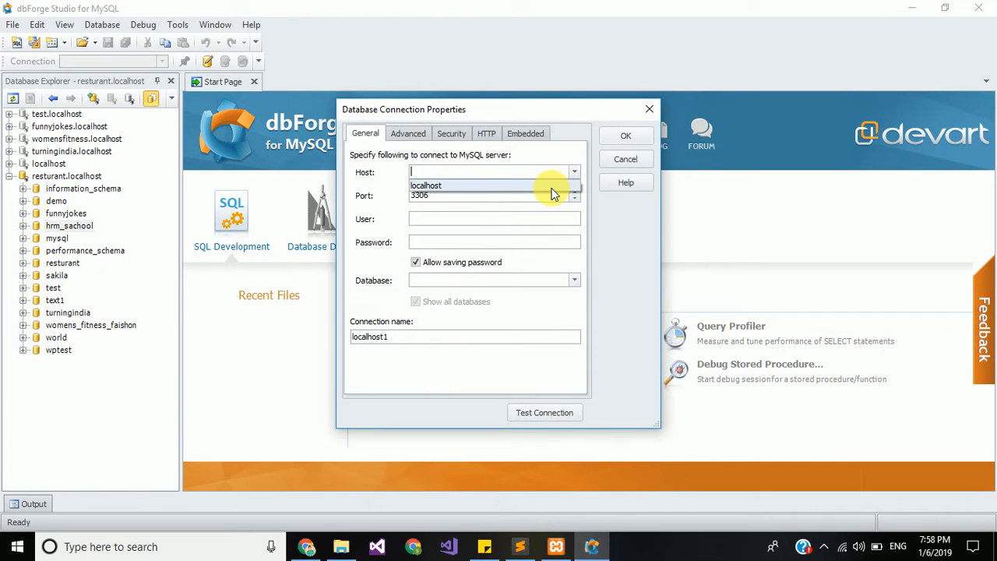
left_click(551, 188)
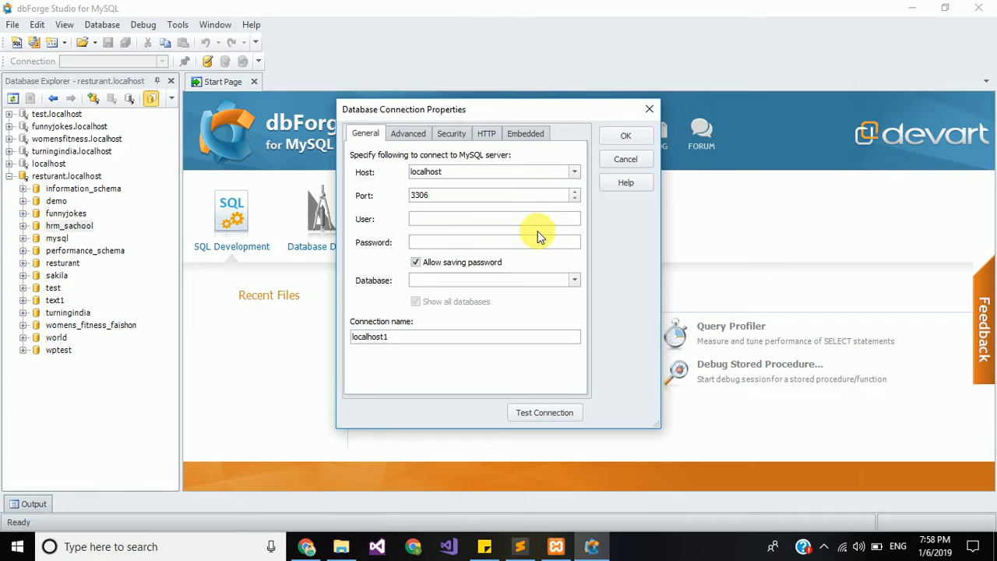
left_click(541, 225)
type("sa")
left_click(545, 244)
type("1234567")
Step: Point the connection at the hrm_sachool database, test it, and save it as hrm_sachool.localhost
left_click(577, 282)
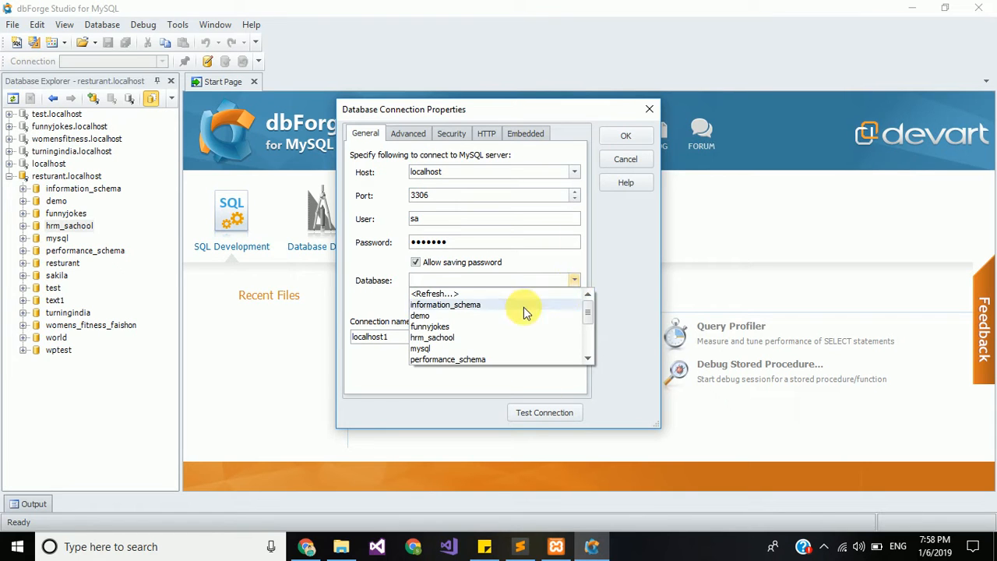
left_click(454, 340)
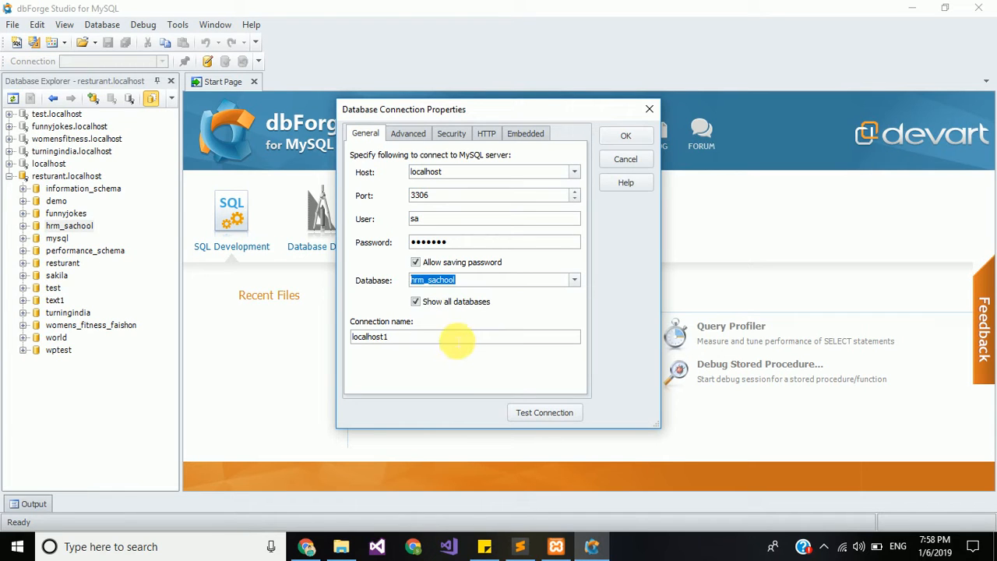
left_click(446, 338)
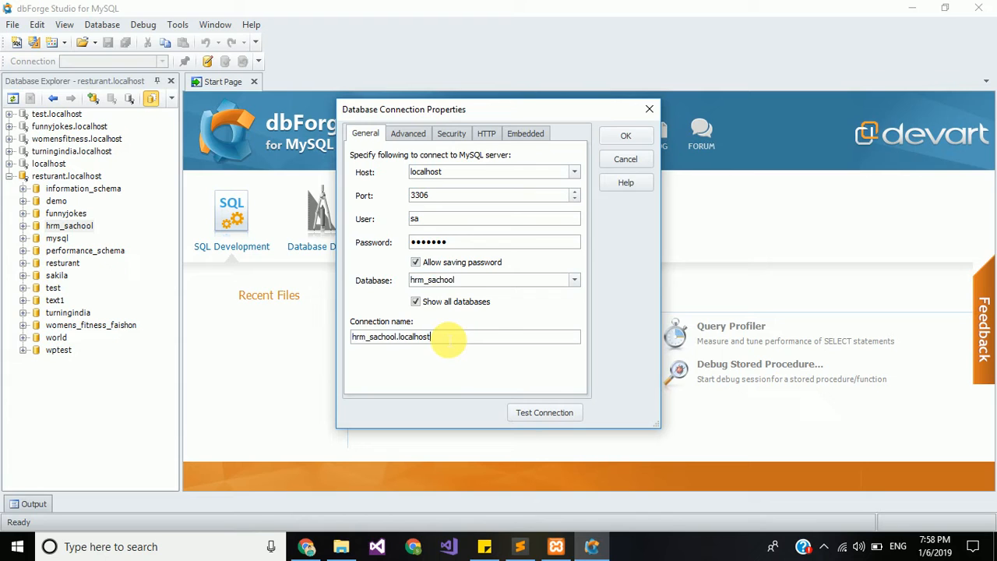
left_click(551, 413)
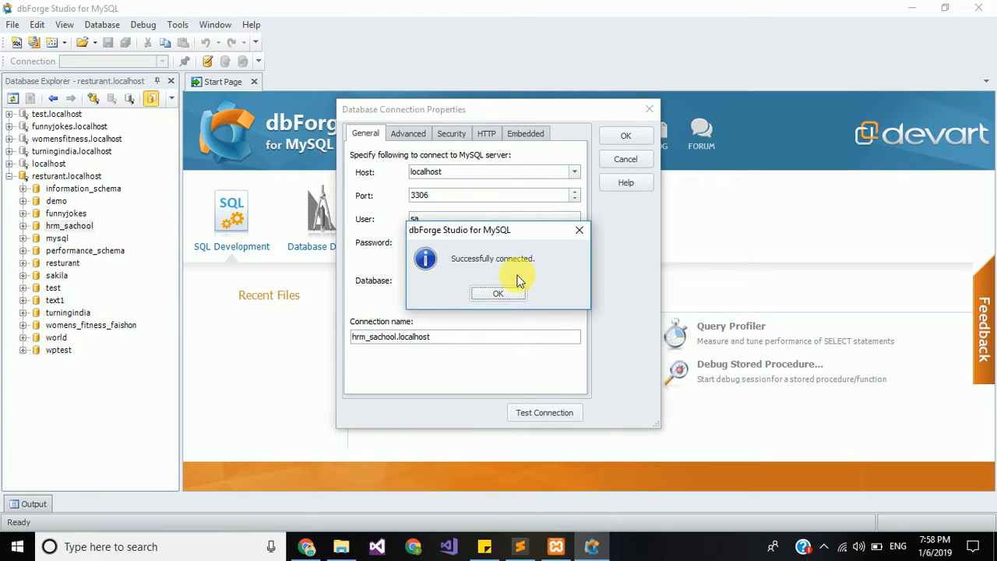
left_click(506, 294)
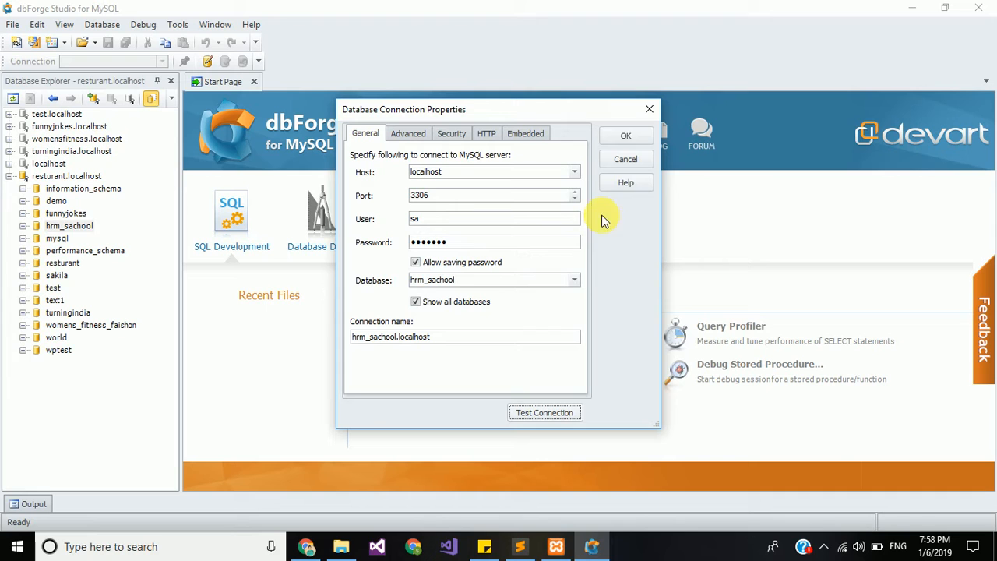
left_click(626, 136)
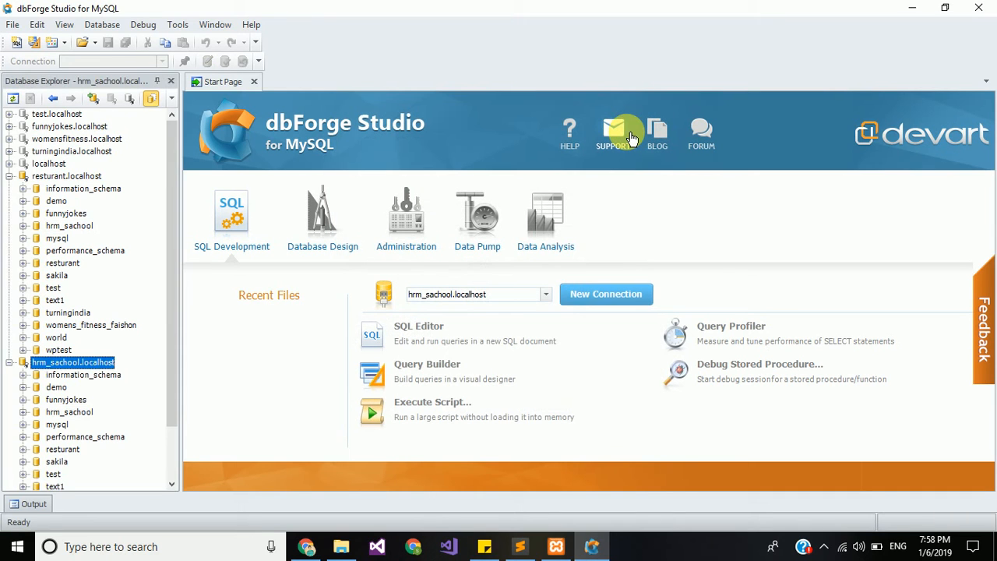
Step: Close the resturant.localhost connection, keeping hrm_sachool.localhost's name unchanged
left_click(81, 176)
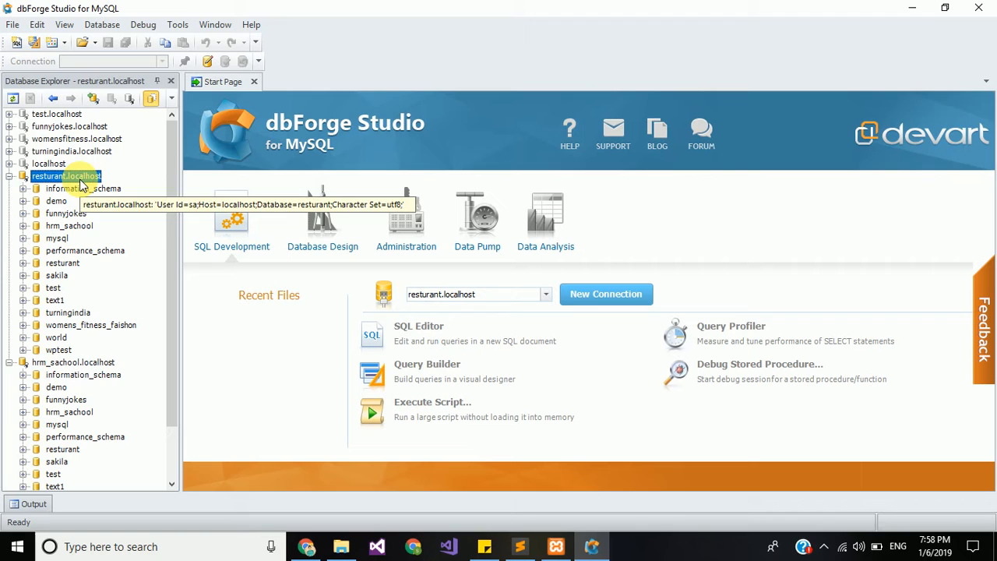
left_click(129, 99)
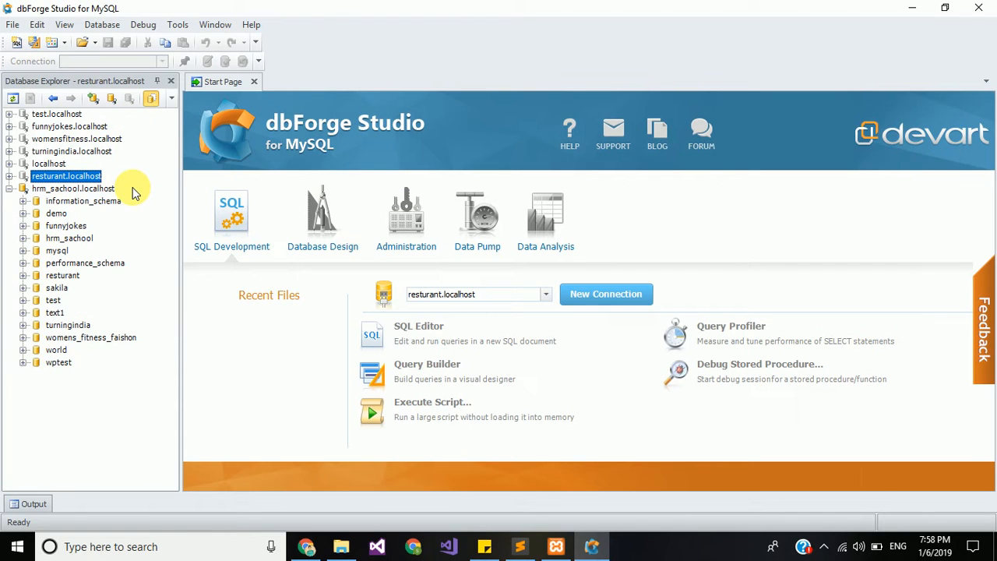
left_click(72, 191)
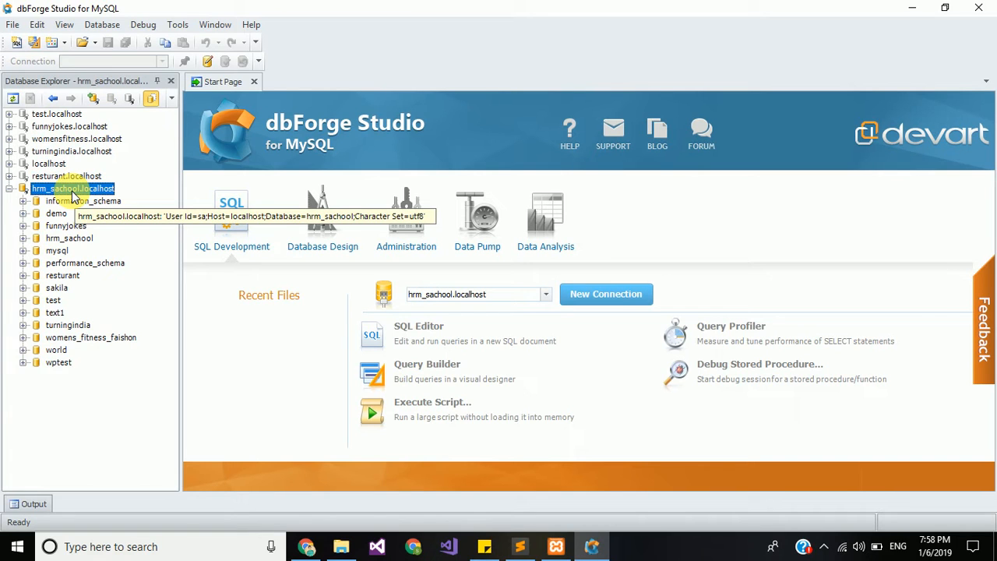
left_click(73, 191)
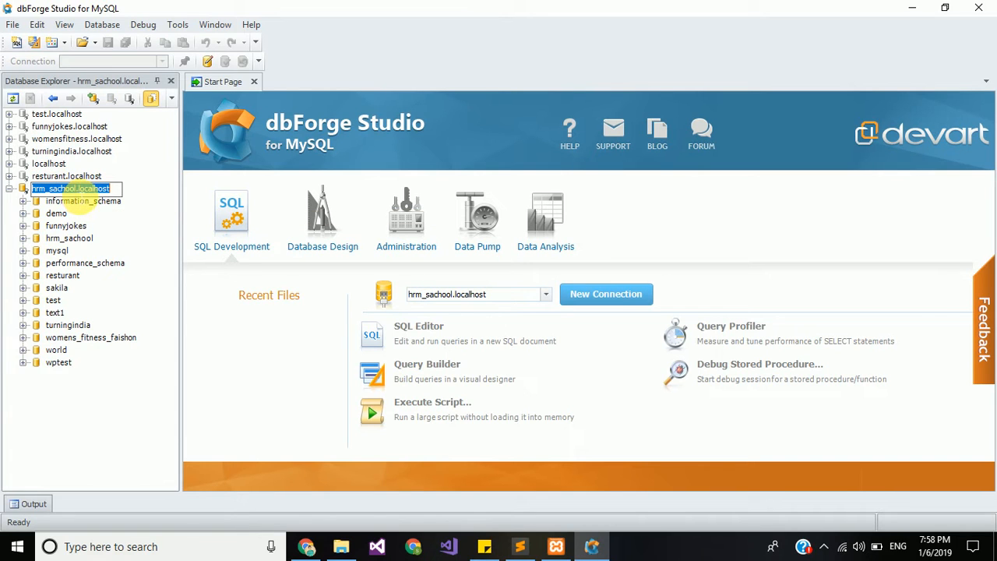
left_click_drag(76, 190, 20, 190)
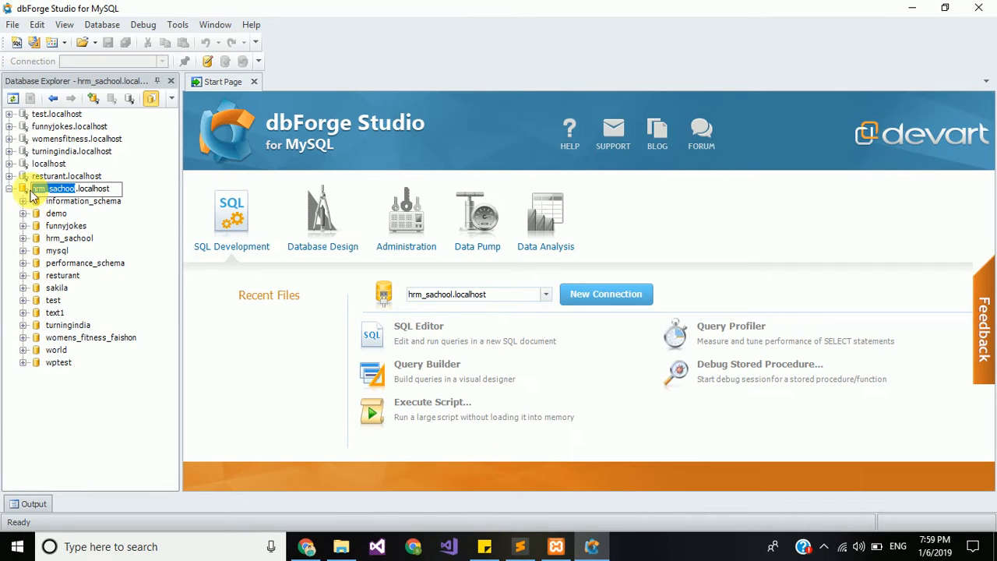
left_click(134, 307)
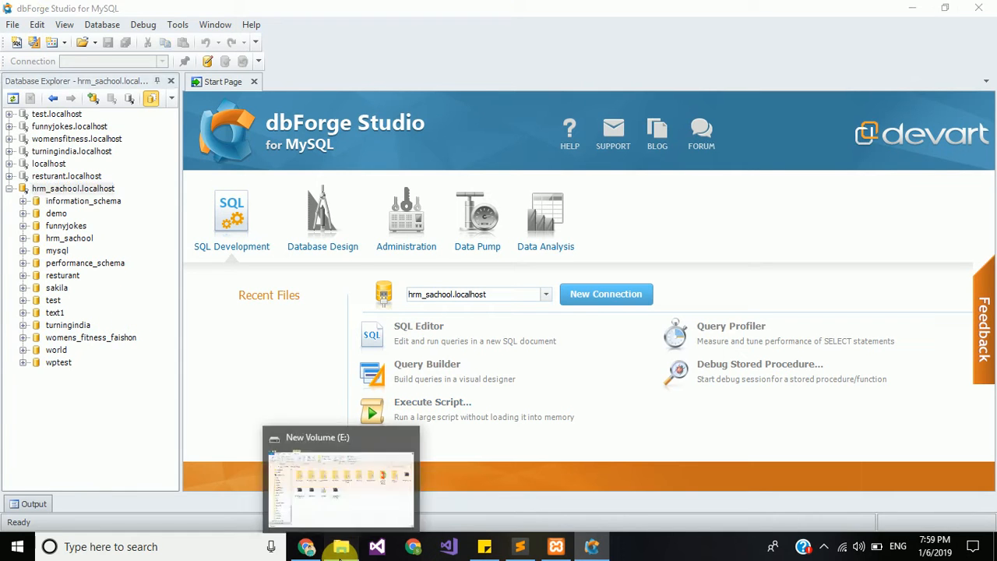
Step: Navigate File Explorer to C:\xampp\htdocs with the window maximized
left_click(341, 546)
scroll(56, 224, "up", 15)
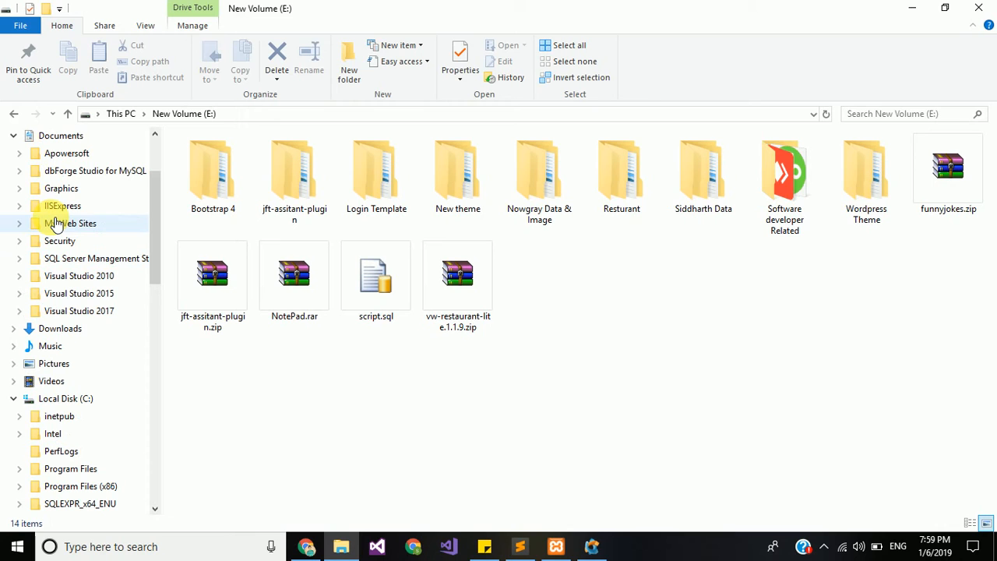
left_click(66, 402)
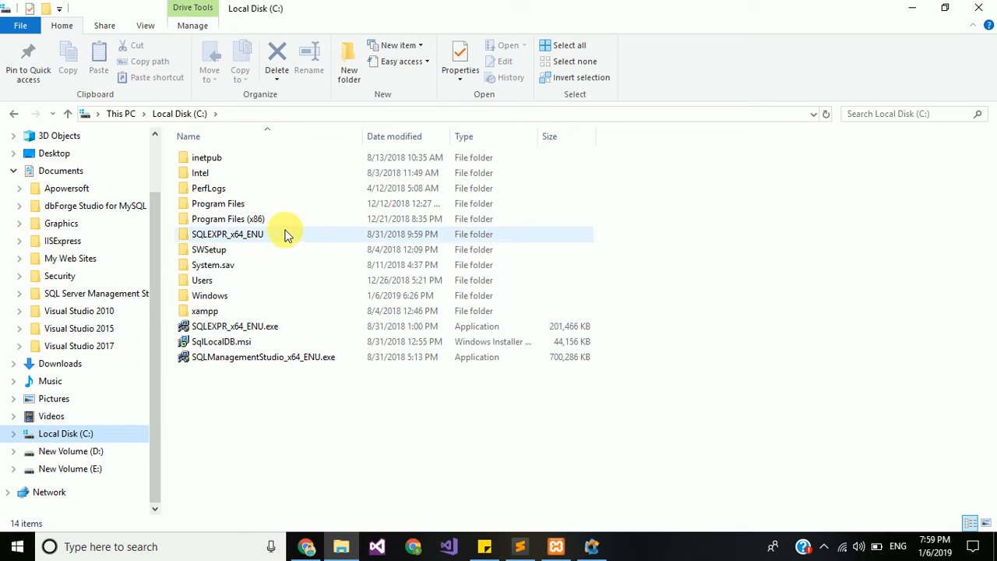
double_click(233, 312)
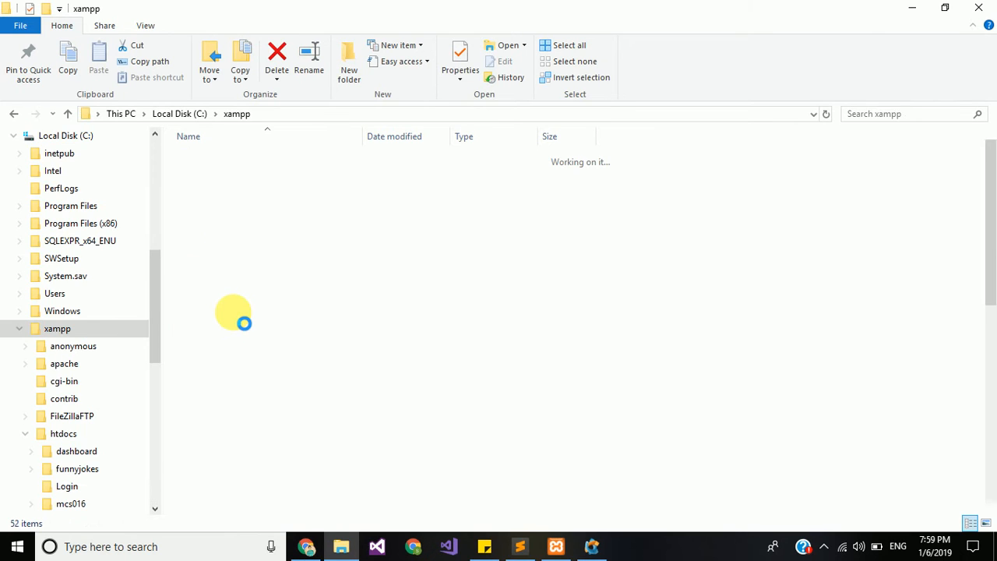
key("super+Down")
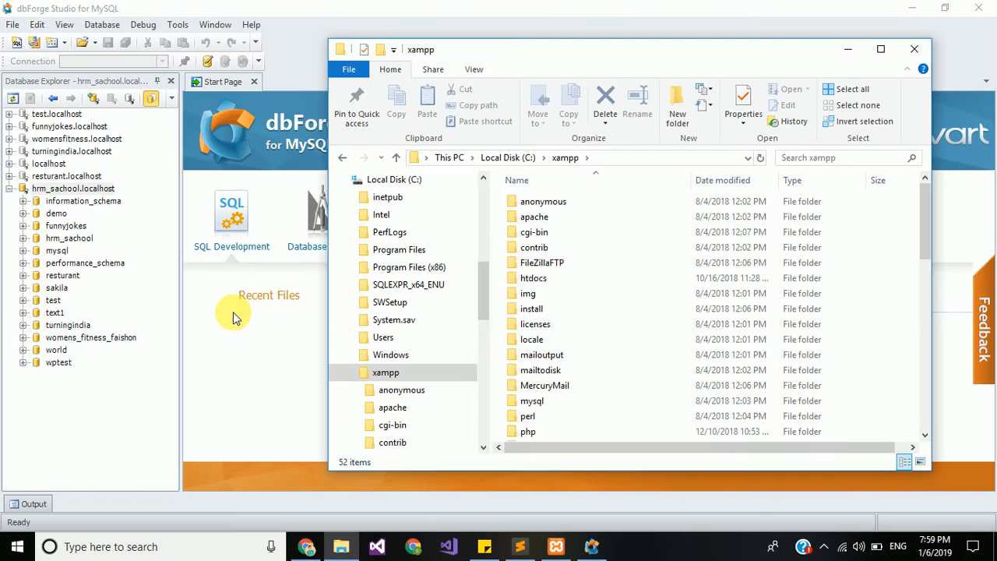
left_click(883, 49)
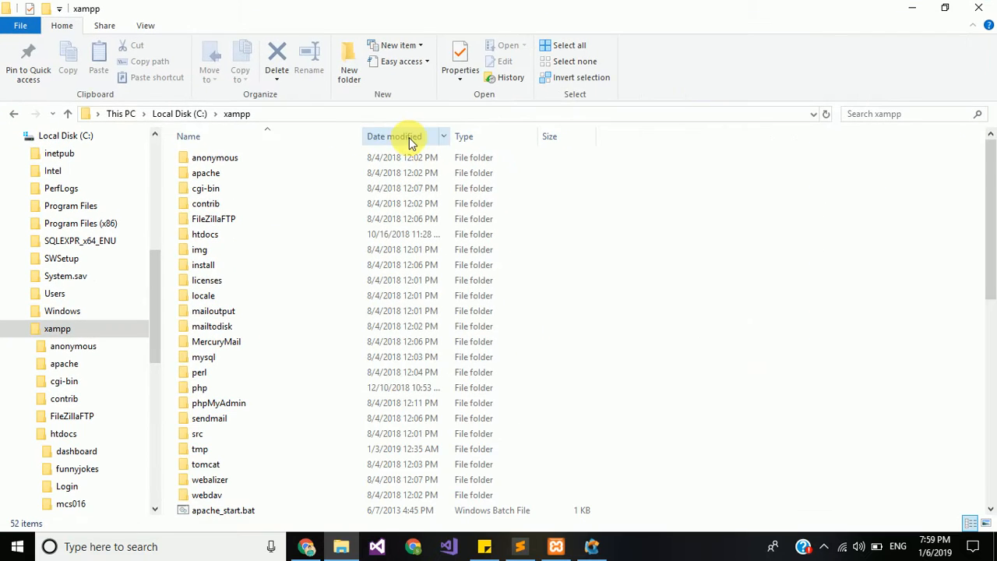
left_click(237, 243)
double_click(237, 240)
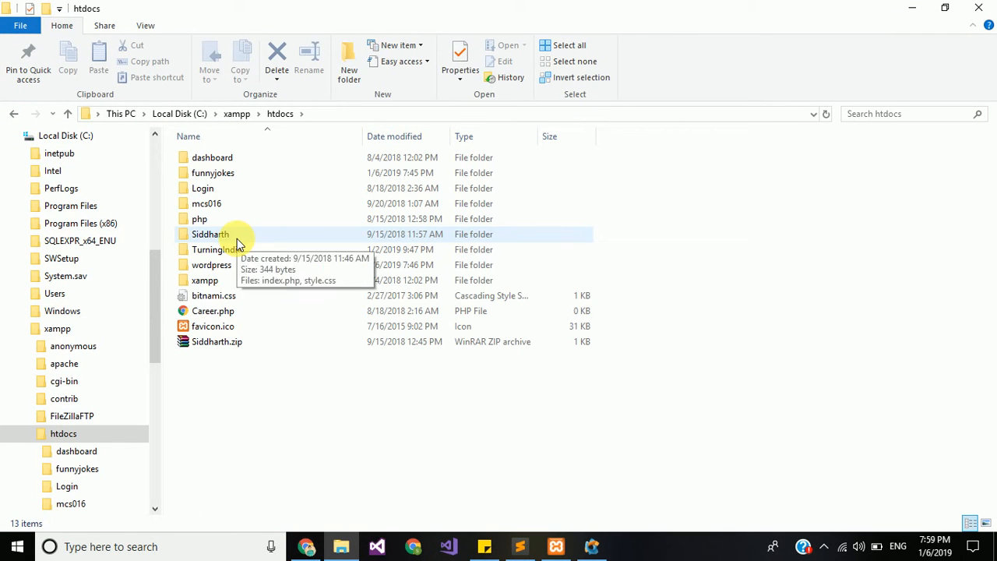
Step: Create a new folder named Sachool in htdocs and open it
left_click(350, 81)
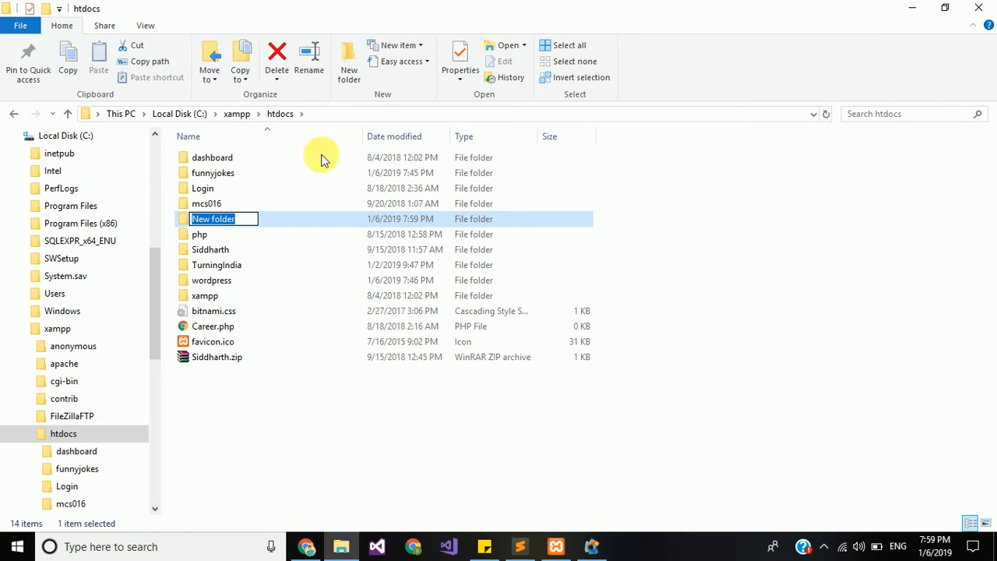
type("S")
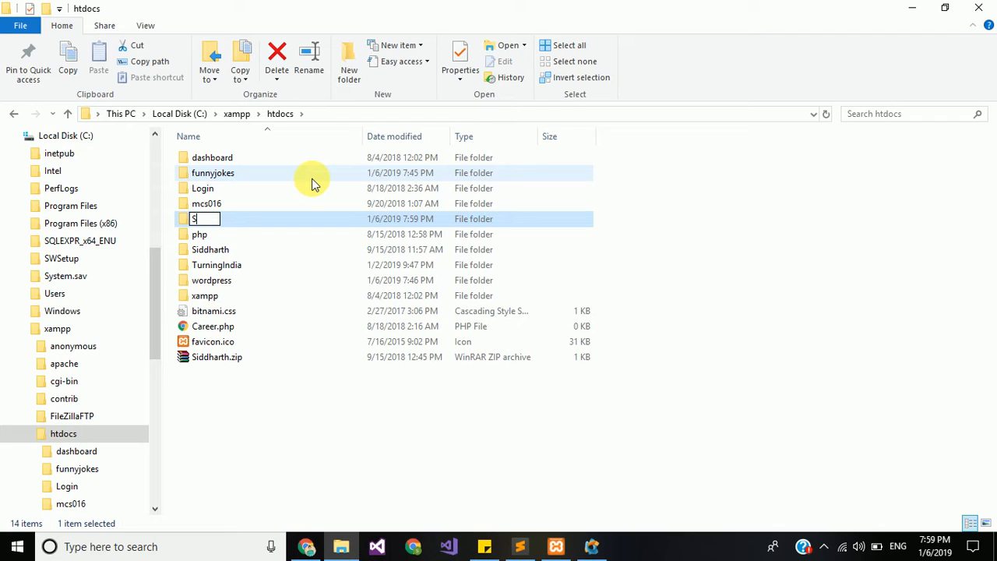
type("achool")
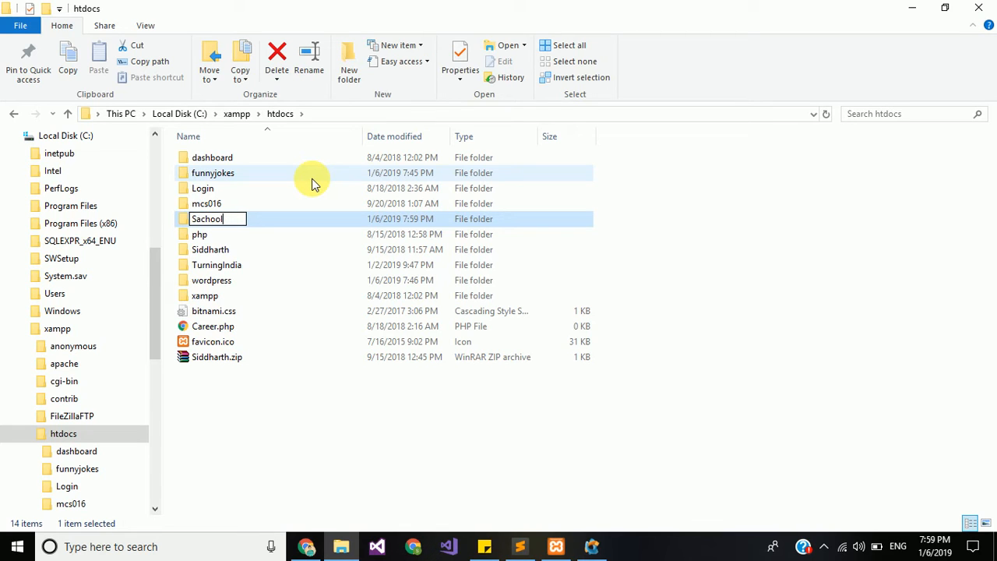
key("Return")
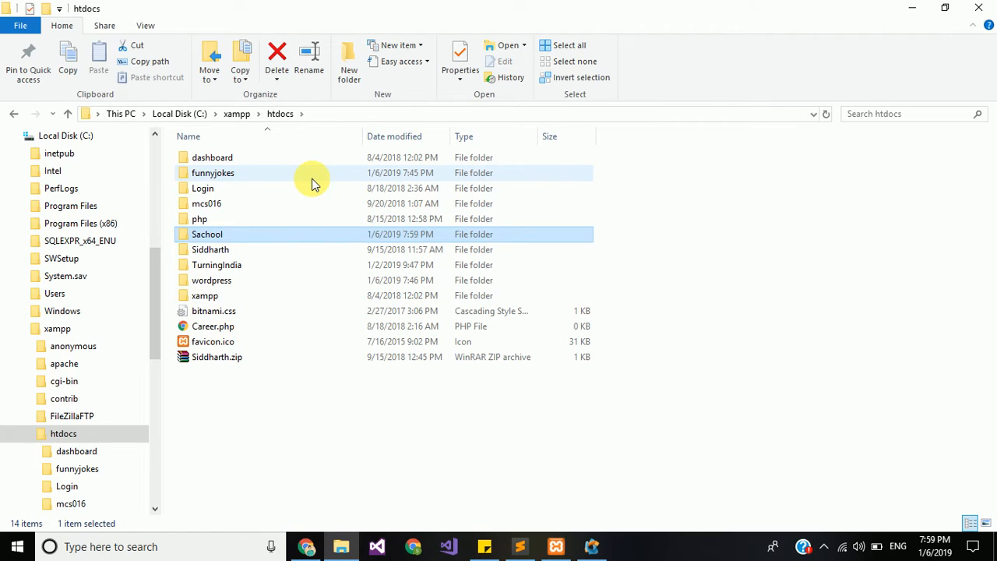
key("Return")
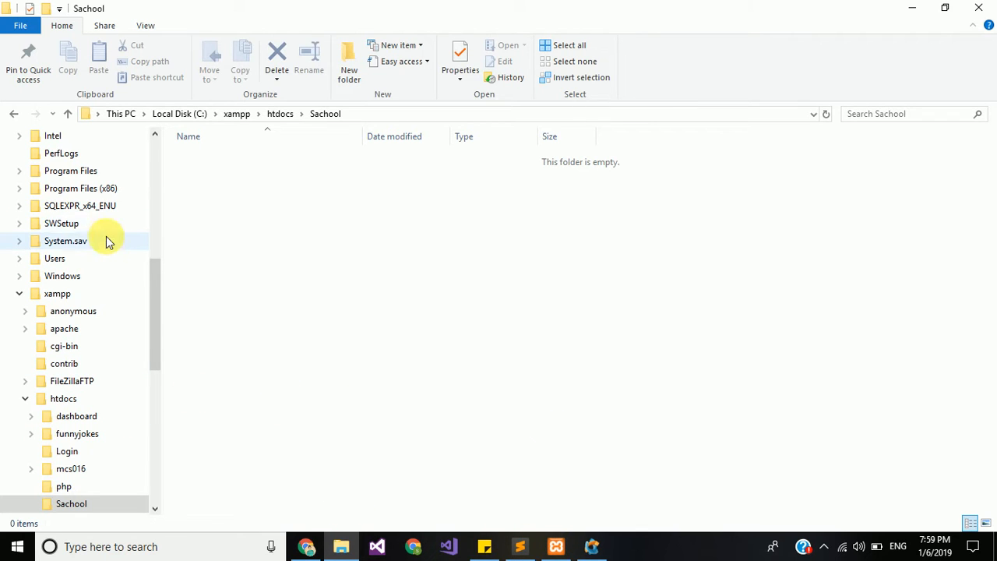
scroll(106, 236, "up", 10)
Step: Navigate to the Desktop's wordpress-5.0.2\wordpress folder
left_click(71, 232)
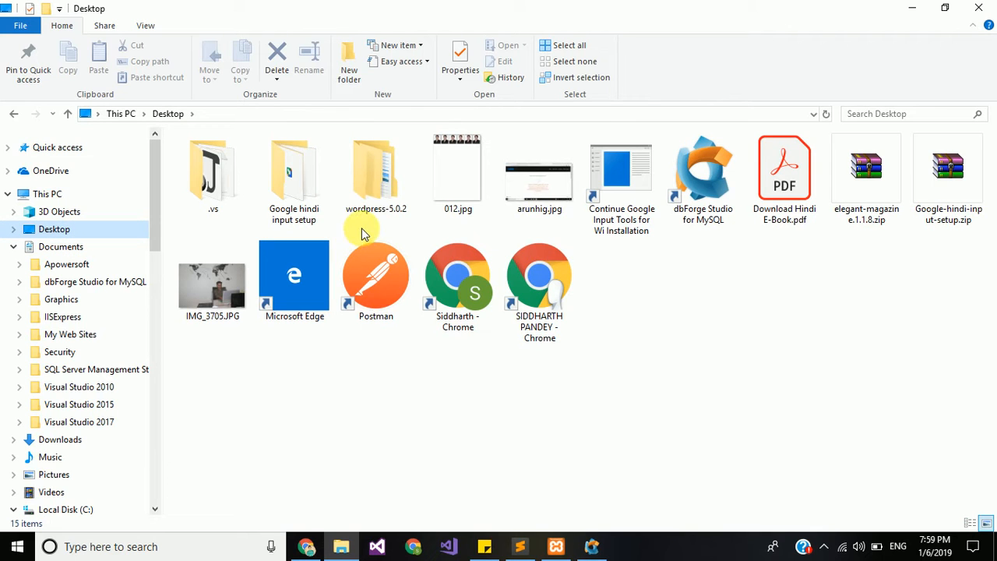
left_click(377, 202)
double_click(377, 202)
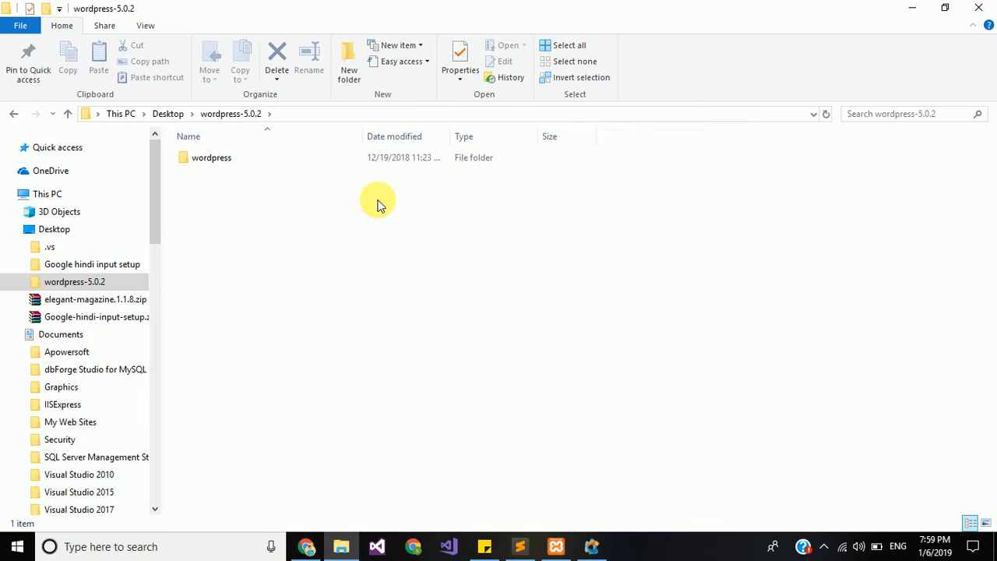
left_click(230, 166)
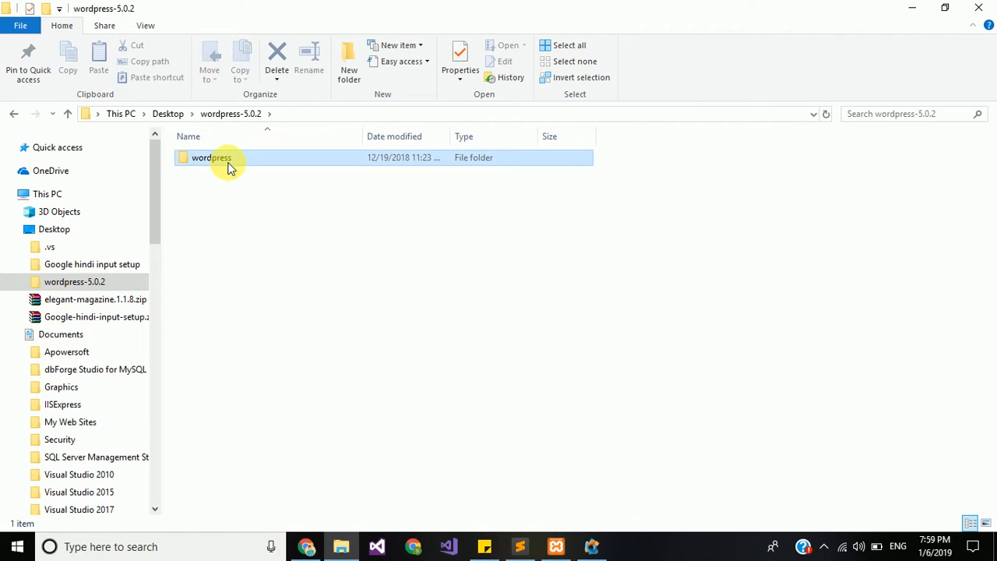
left_click(230, 166)
left_click(281, 157)
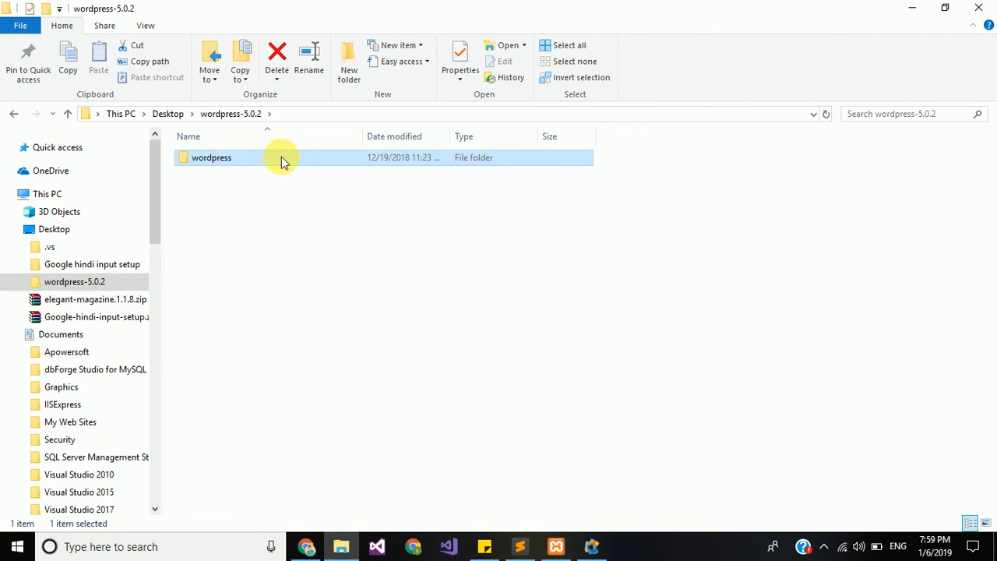
double_click(282, 158)
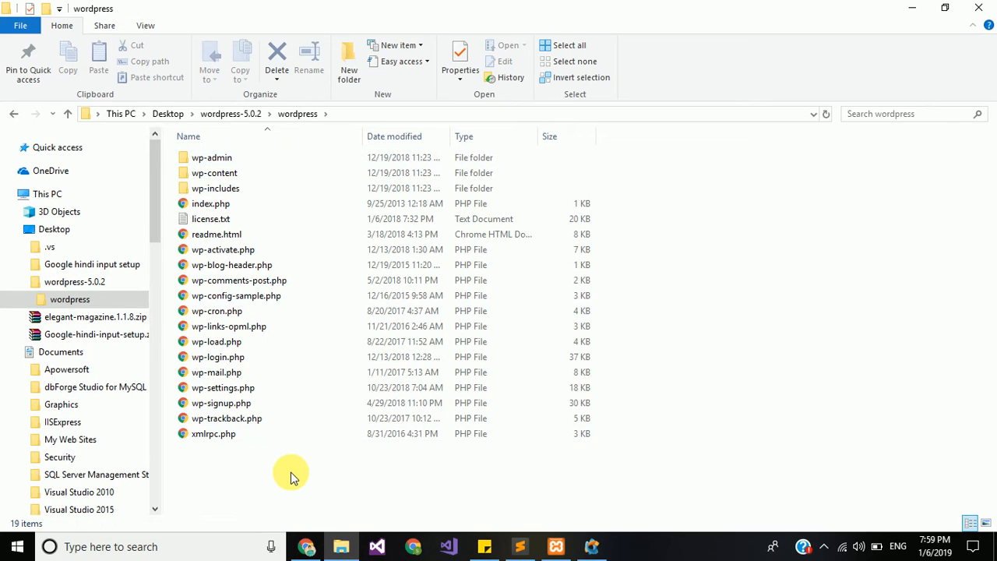
Step: Select and copy all 19 WordPress files and folders
key("ctrl+a")
key("ctrl+c")
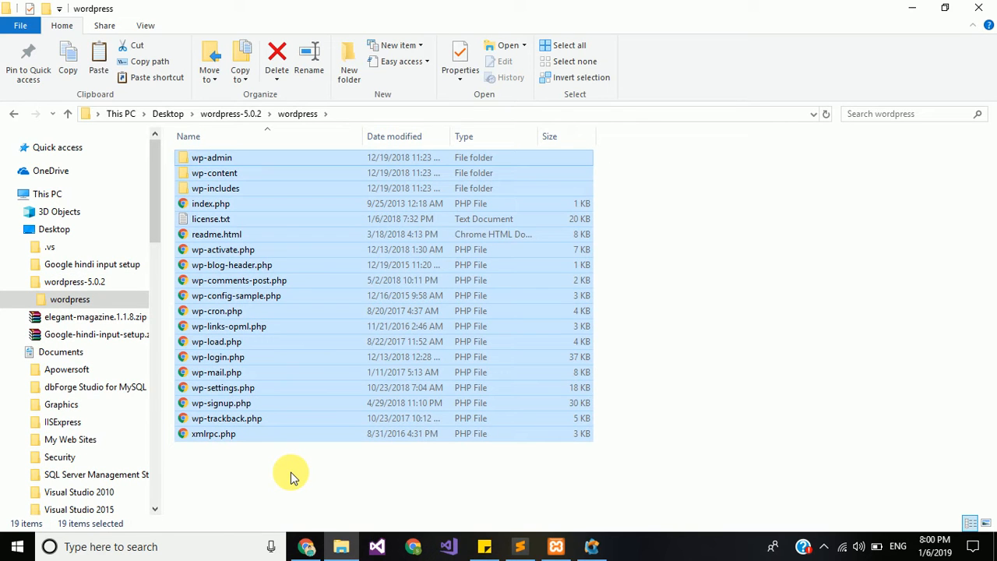
right_click(326, 357)
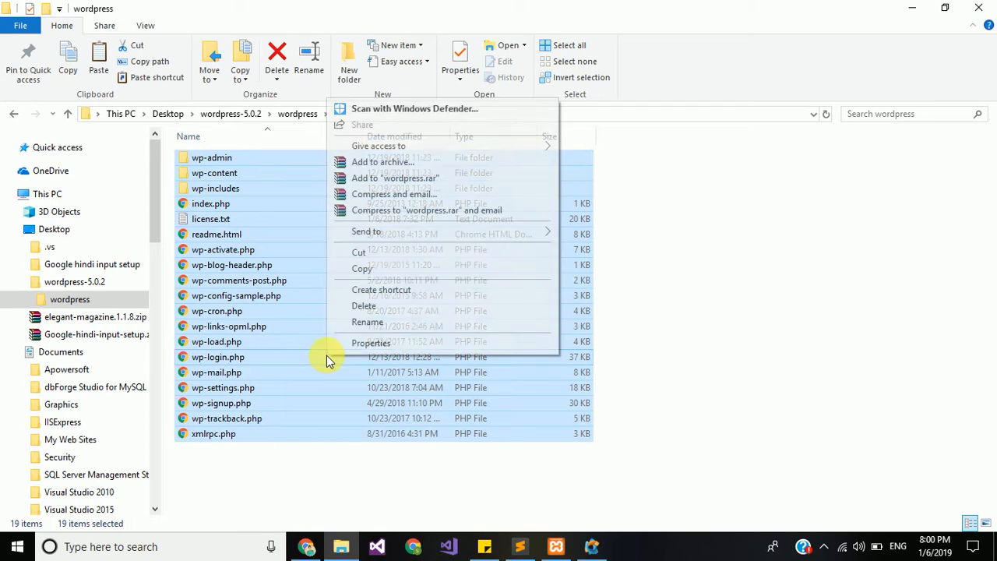
left_click(382, 271)
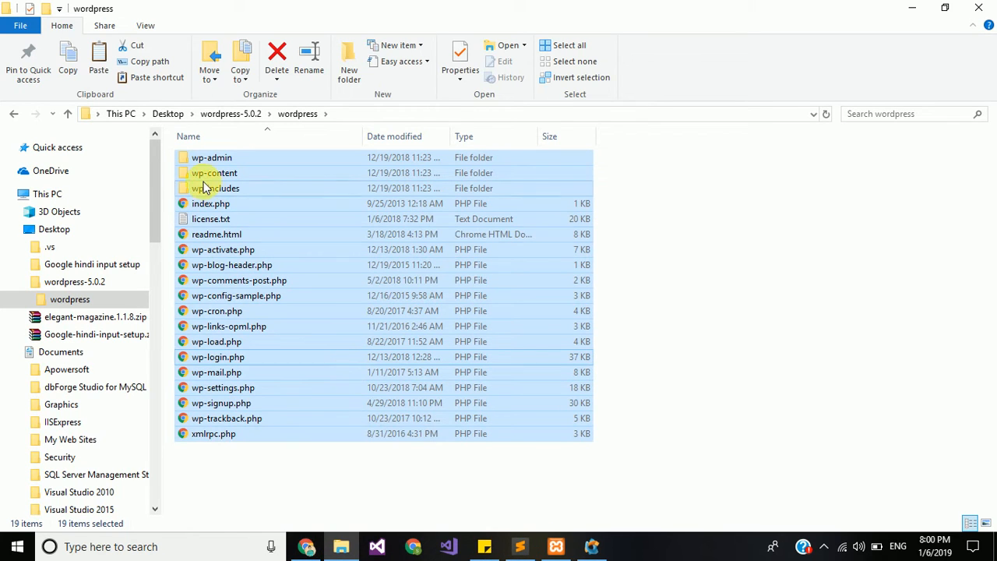
Step: Go back to C:\xampp\htdocs and open the empty Sachool folder
left_click(18, 113)
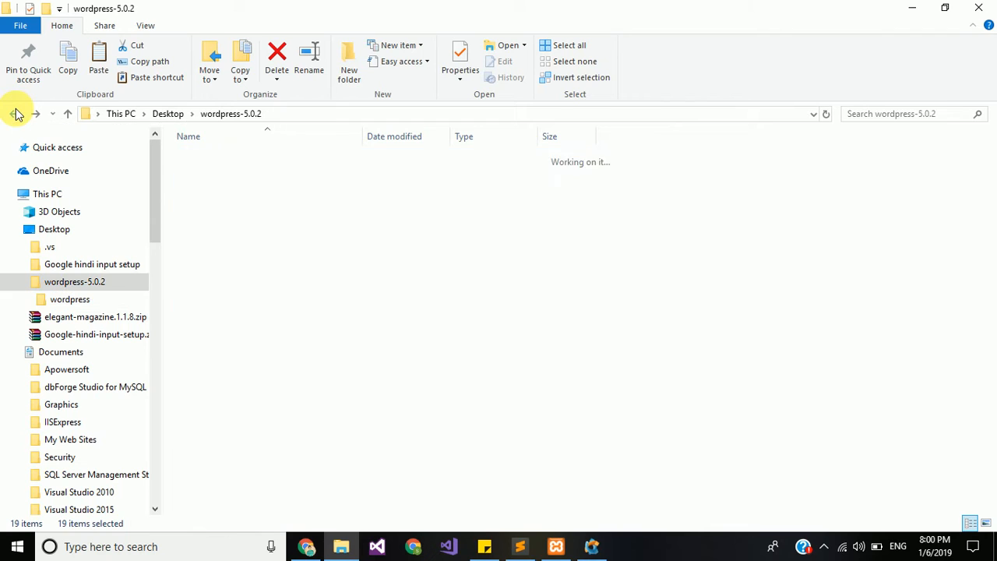
left_click(17, 113)
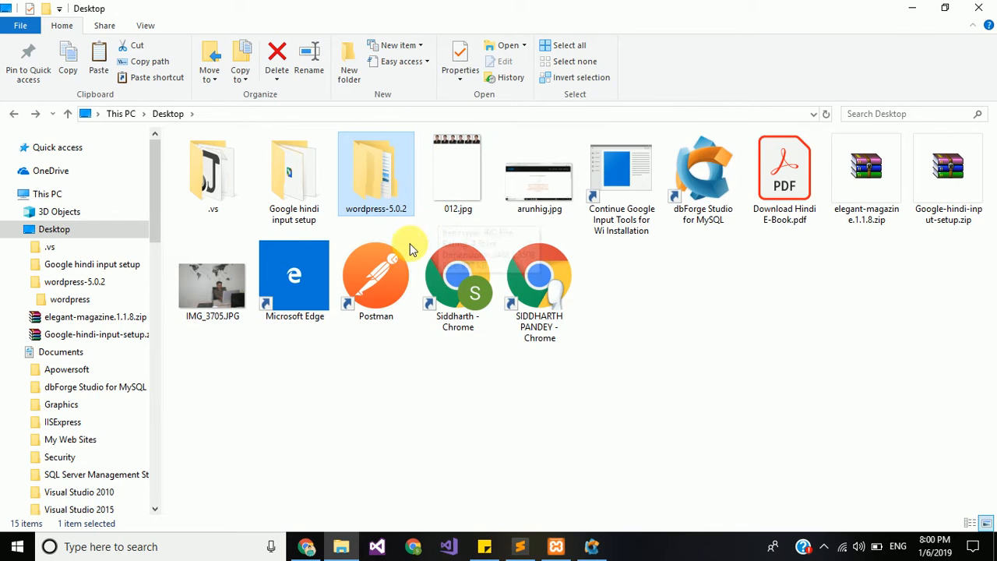
left_click(14, 115)
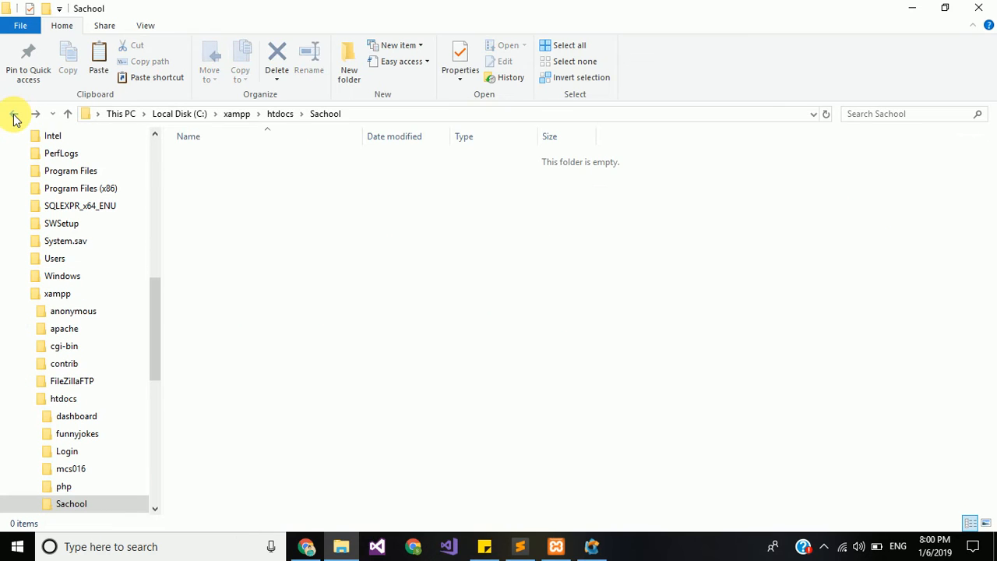
left_click(15, 117)
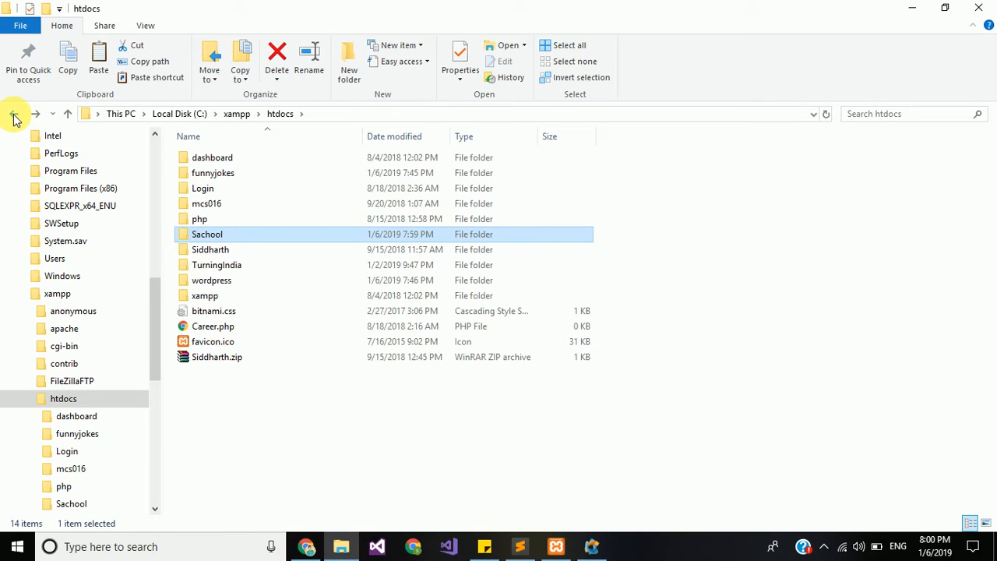
left_click(14, 117)
key("Return")
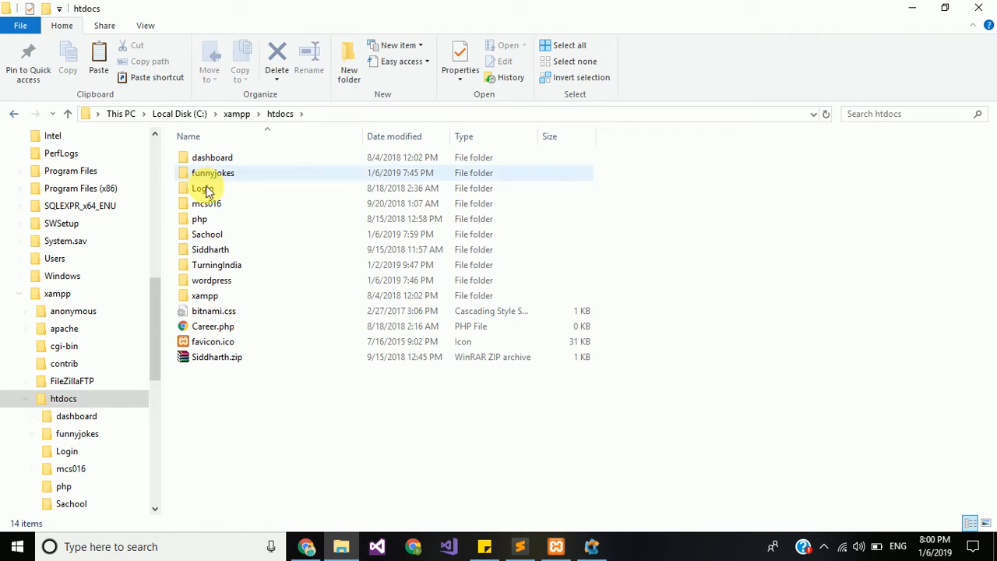
double_click(239, 237)
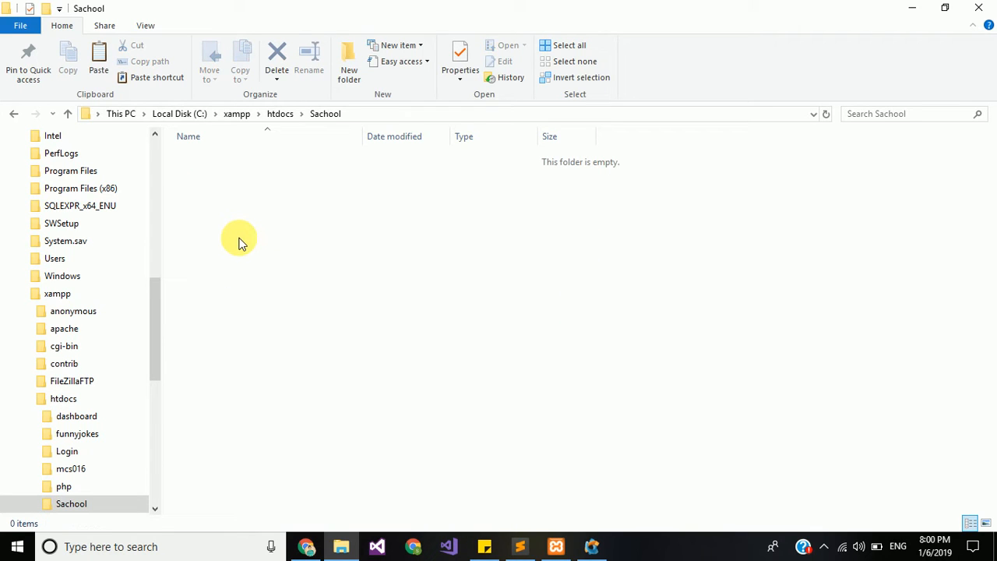
Step: Paste the copied WordPress files into Sachool, copying 1,881 items
key("ctrl+v")
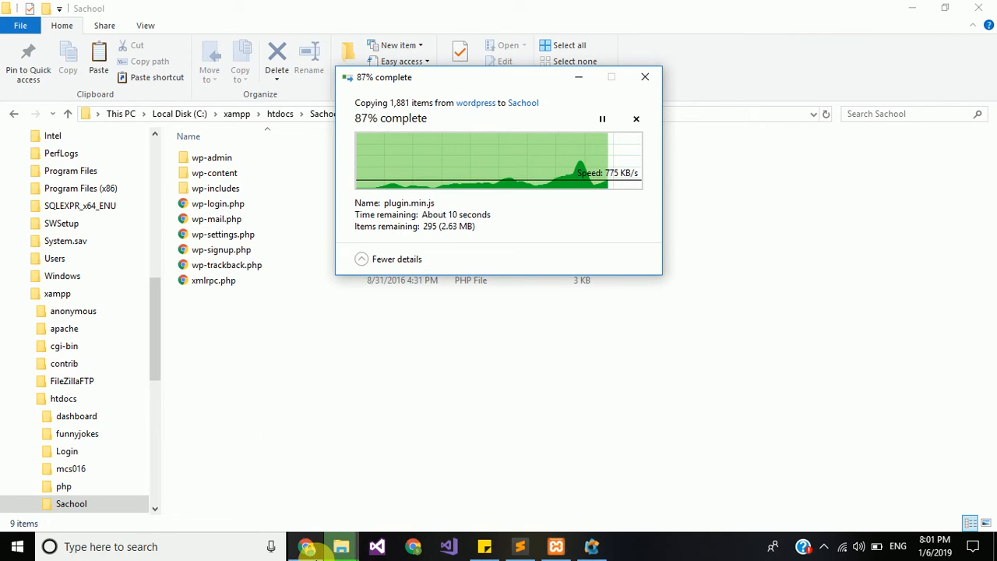
Step: Load localhost:8080 in a new Chrome tab to show the server index with Sachool/
left_click(308, 548)
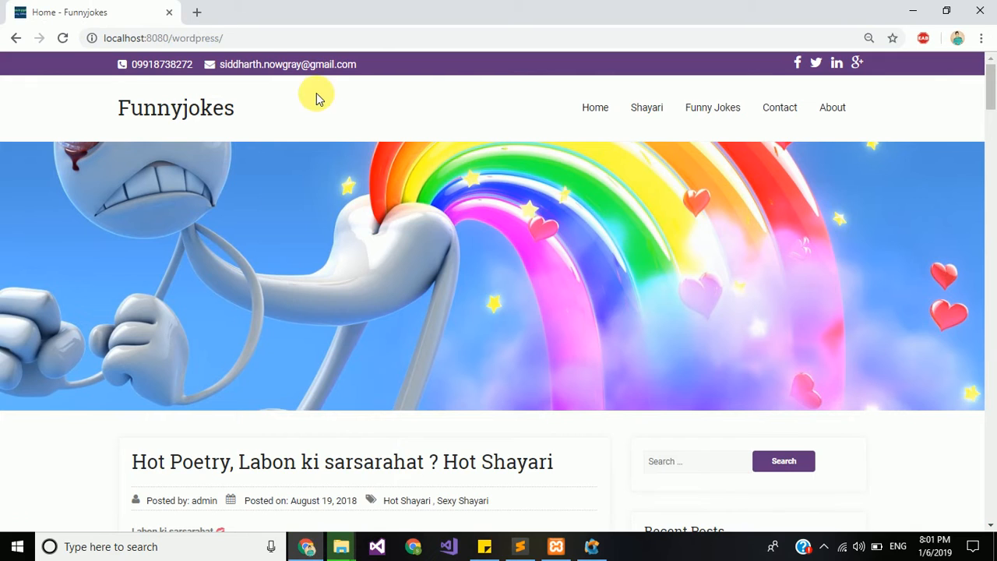
left_click(198, 13)
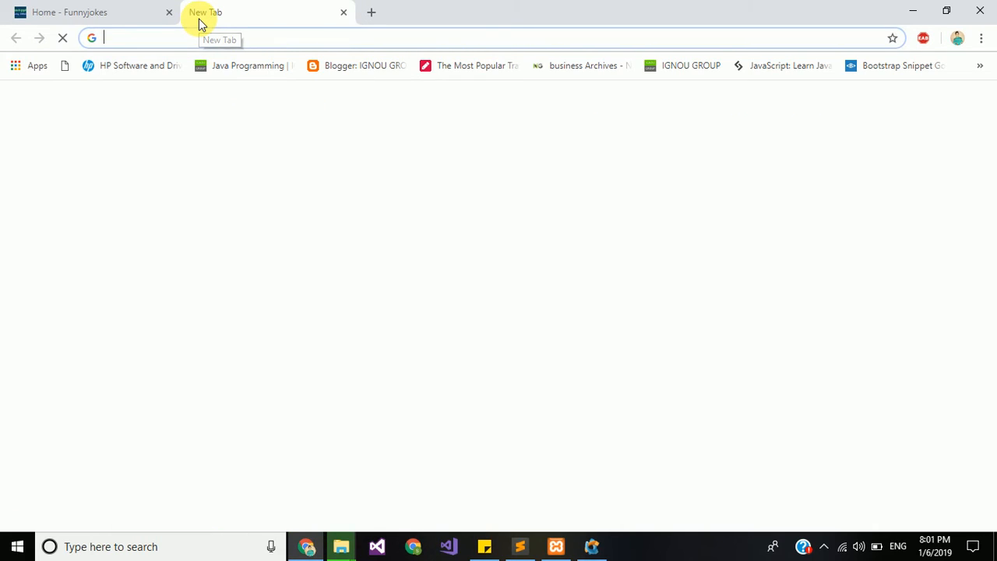
type("lo")
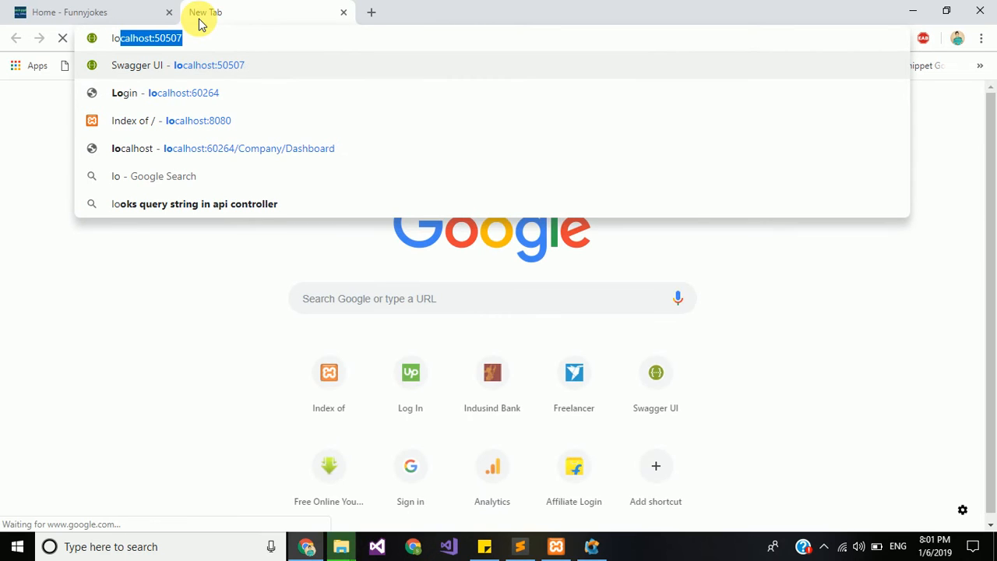
key("Down")
key("Down")
key("Down")
key("Up")
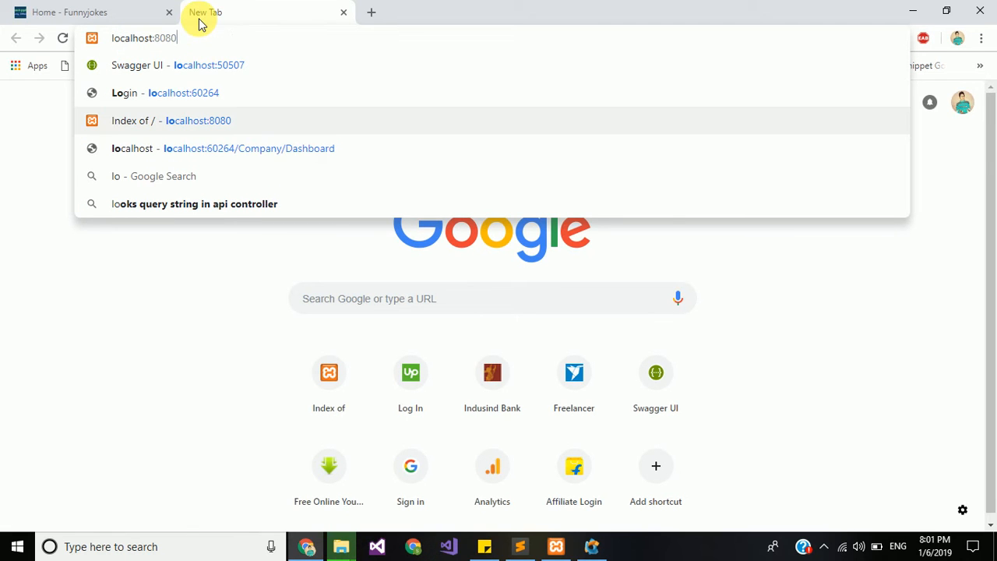
key("Return")
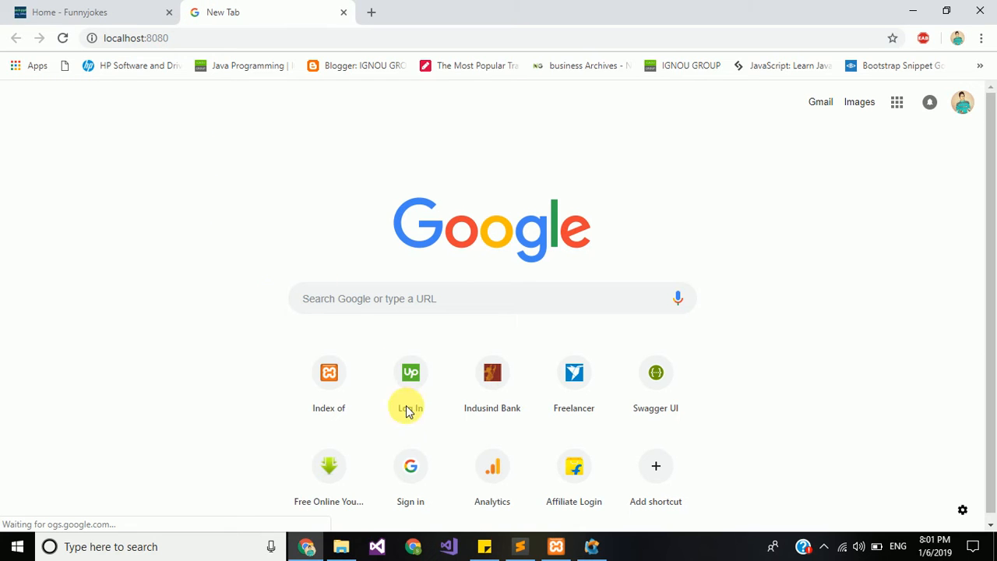
left_click(340, 548)
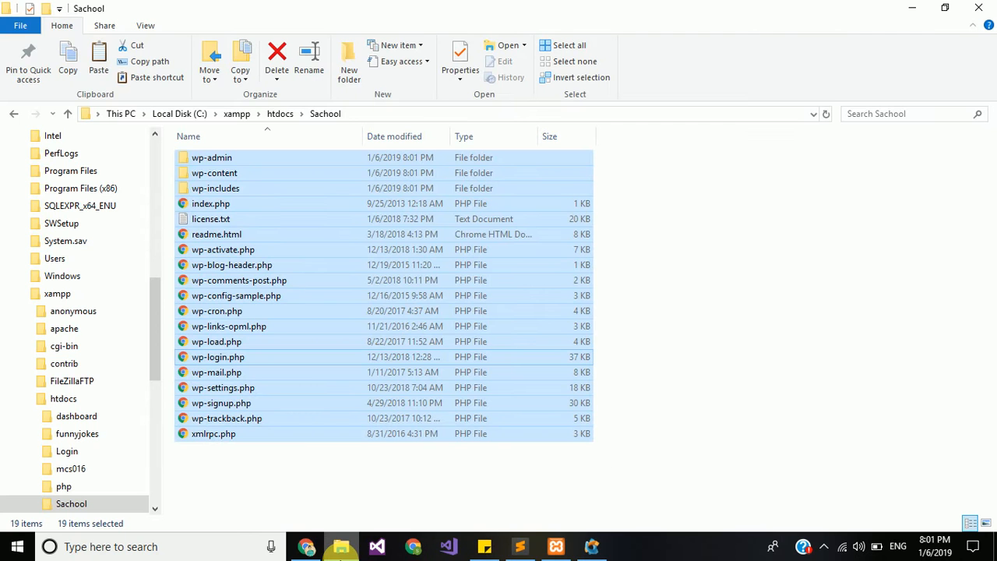
left_click(340, 548)
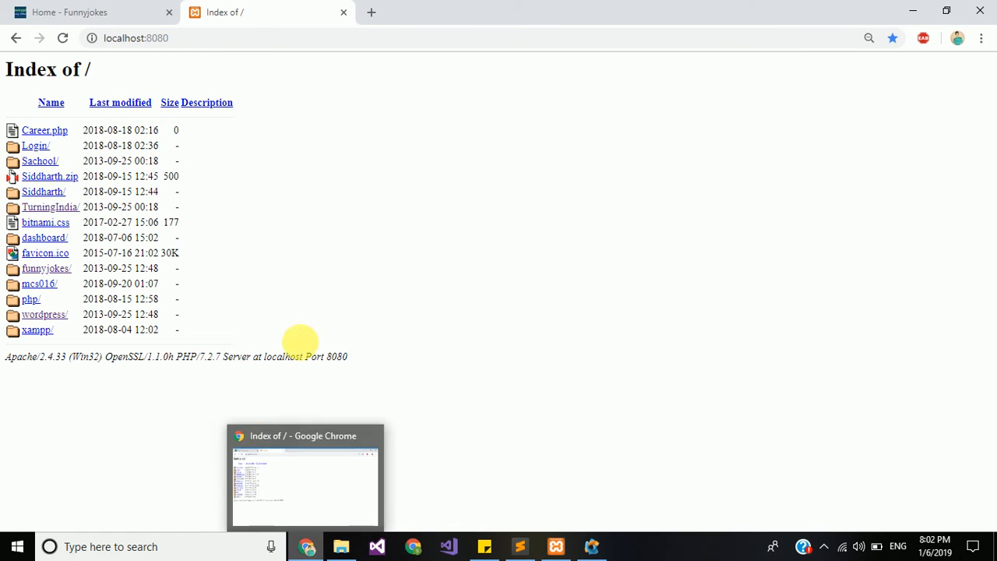
Step: Open Sachool/ from the index and continue setup with English (United States)
left_click(51, 162)
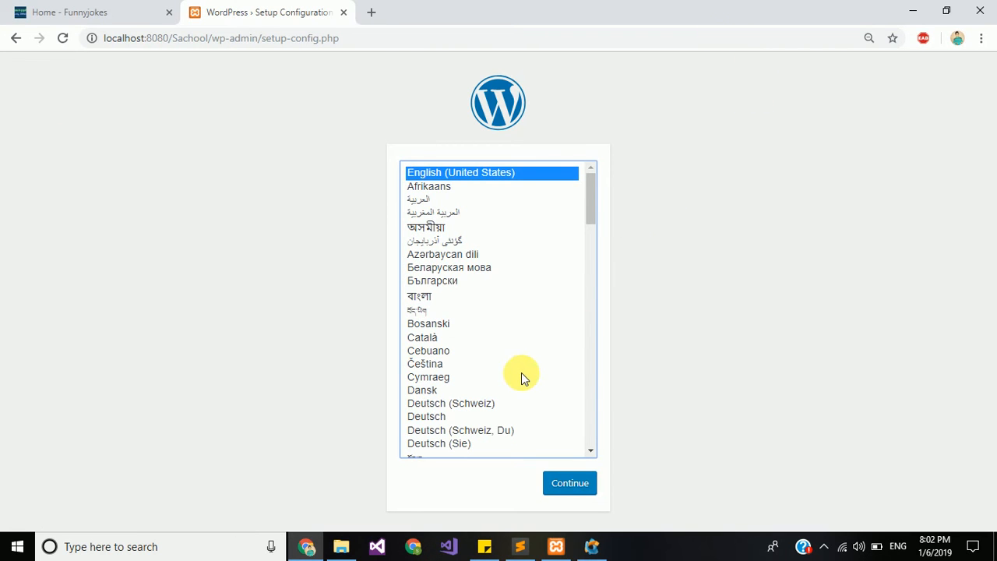
scroll(522, 378, "down", 15)
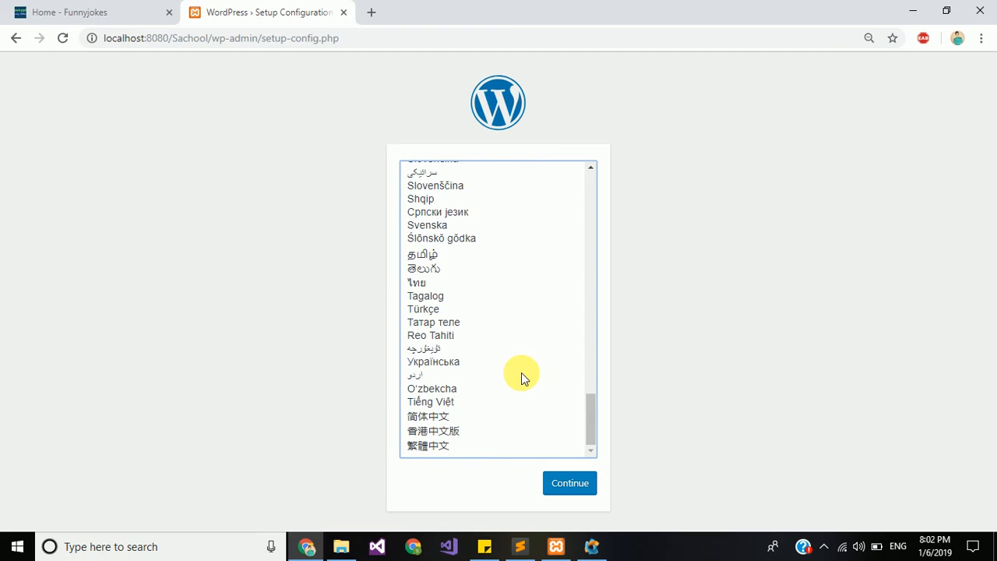
scroll(522, 378, "up", 15)
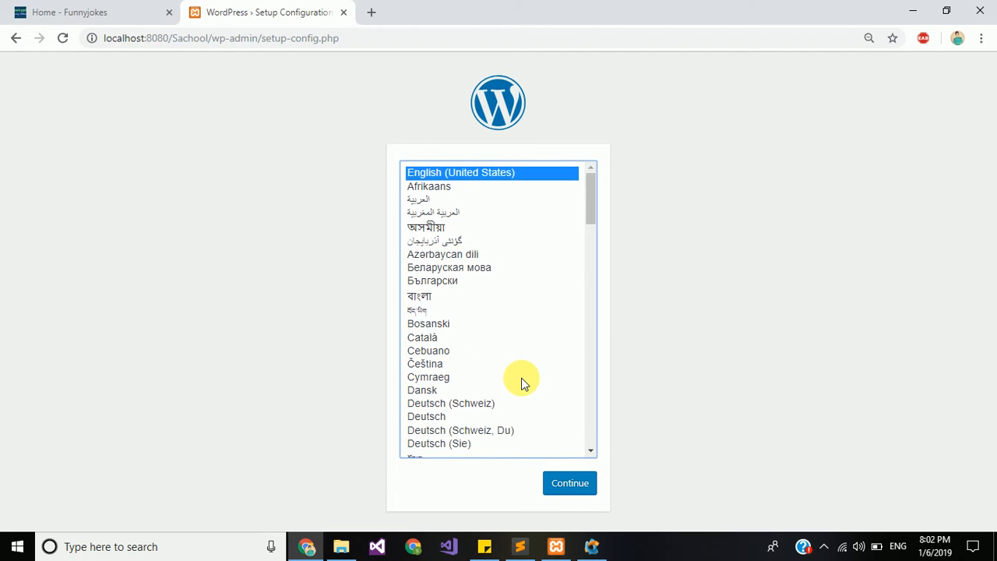
left_click(585, 488)
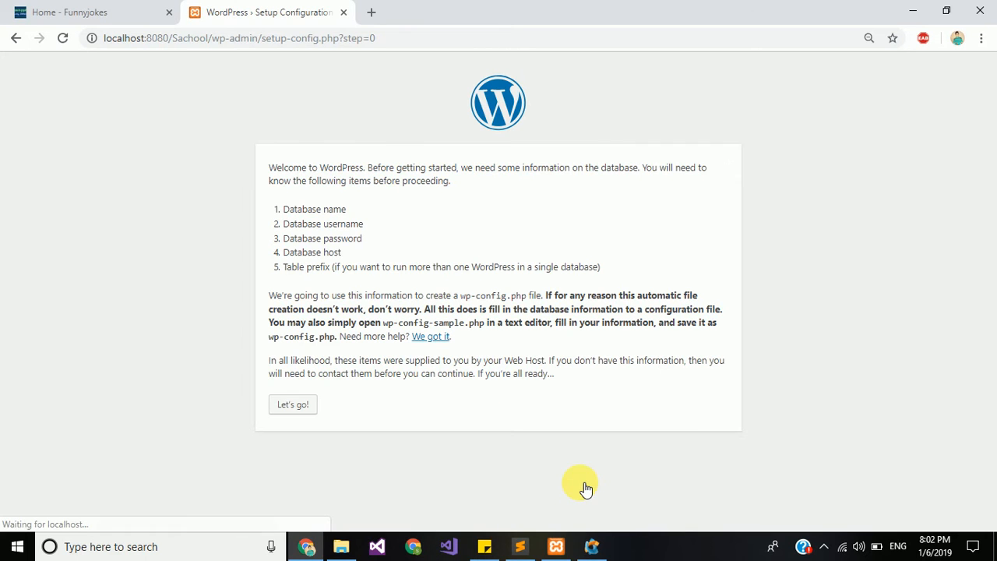
Step: Reach the database form, clear and restore the default 'wordpress' name, then switch to dbForge Studio
left_click(300, 410)
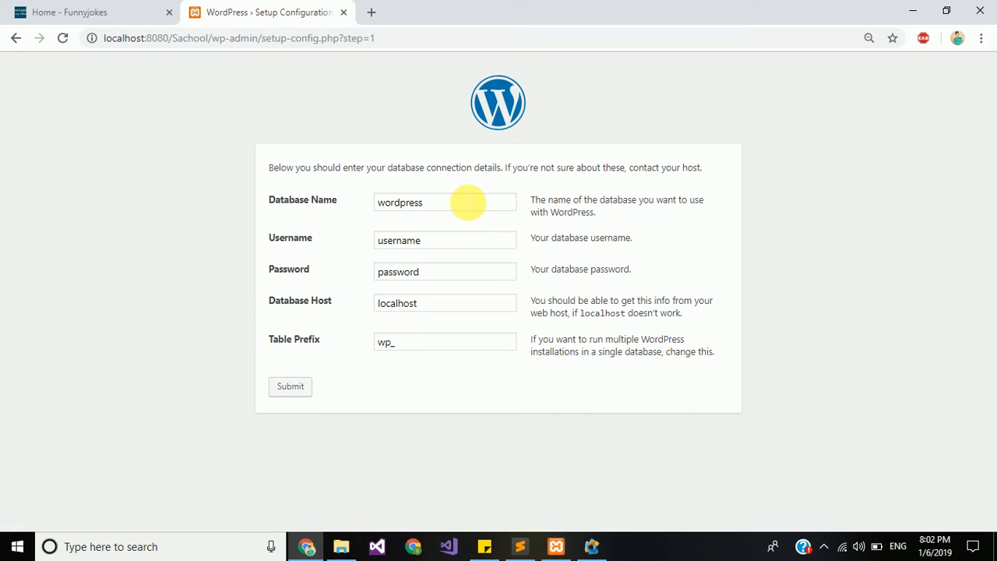
left_click(468, 203)
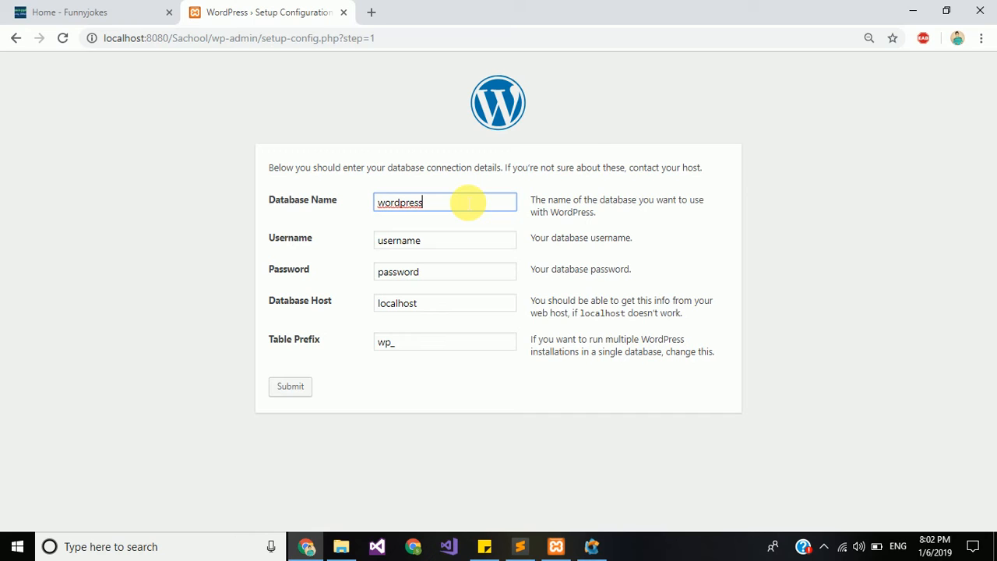
left_click_drag(468, 202, 292, 206)
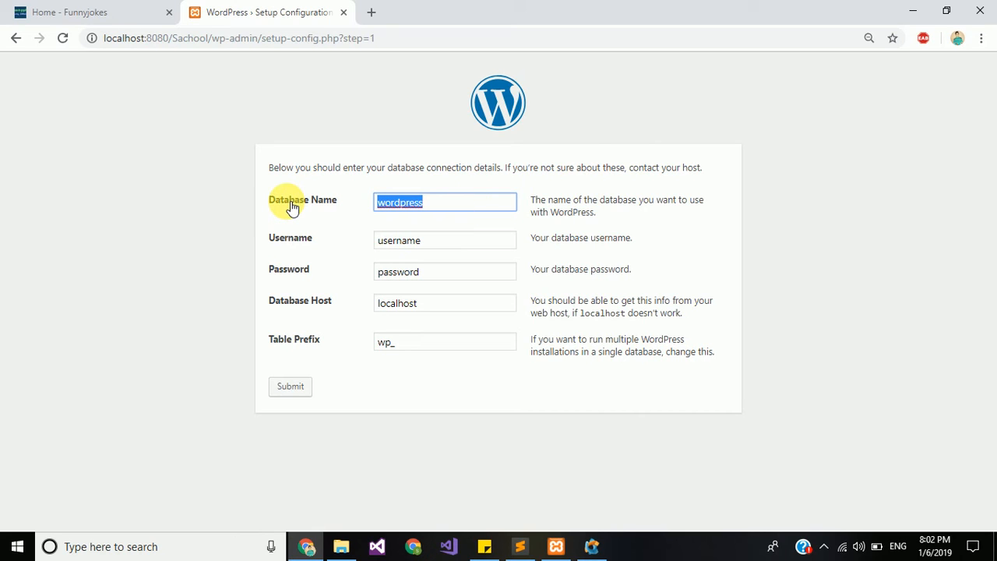
key("BackSpace")
key("ctrl+z")
left_click(591, 548)
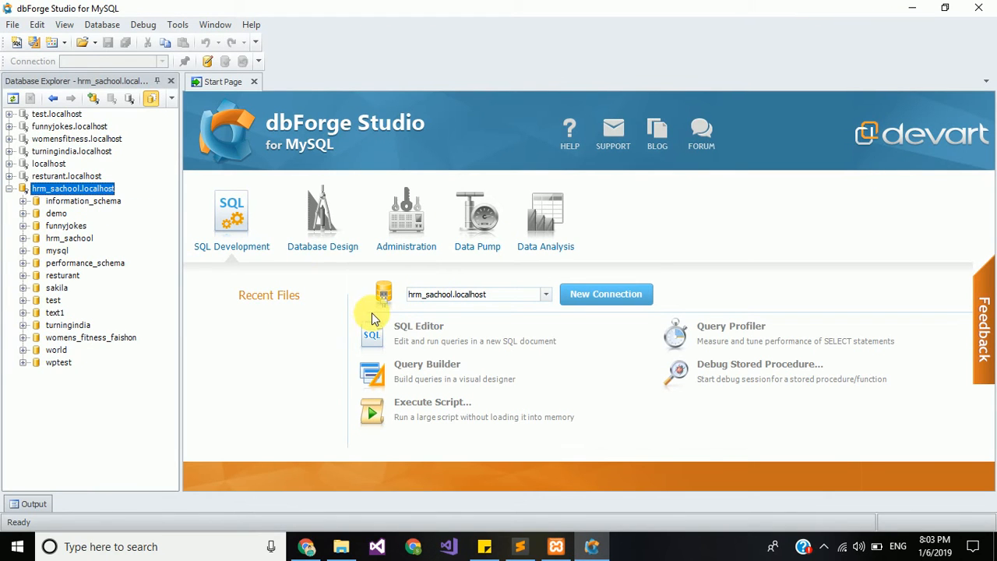
Step: Copy the hrm_sachool name from the hrm_sachool.localhost connection in dbForge and return to Chrome
double_click(74, 191)
double_click(74, 191)
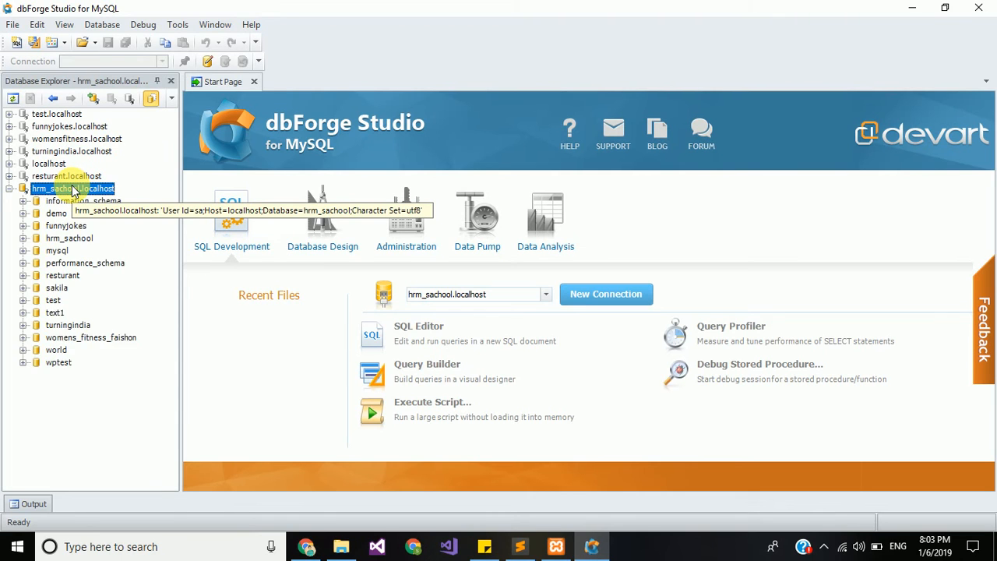
double_click(74, 191)
double_click(74, 191)
double_click(74, 191)
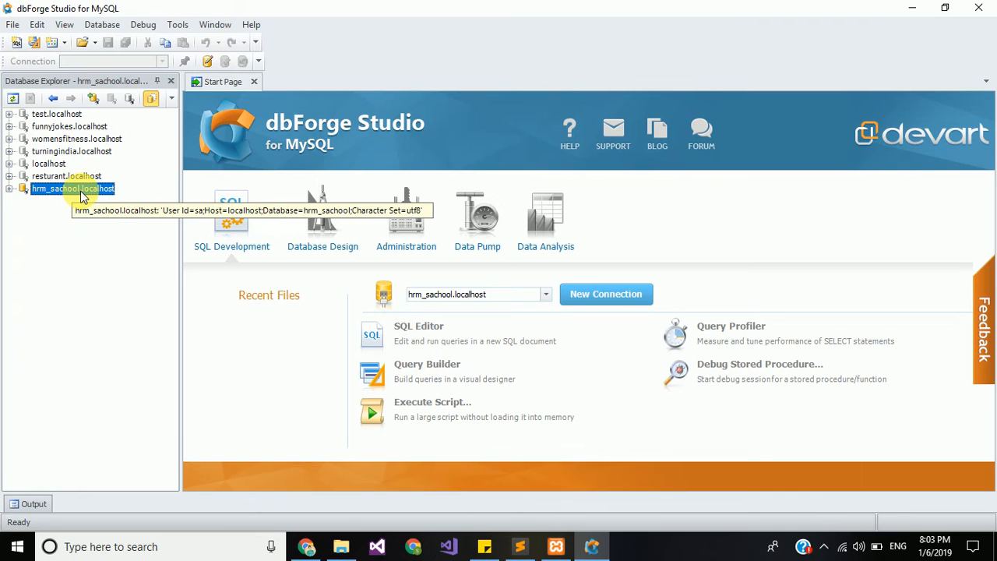
double_click(80, 190)
double_click(80, 190)
left_click(84, 190)
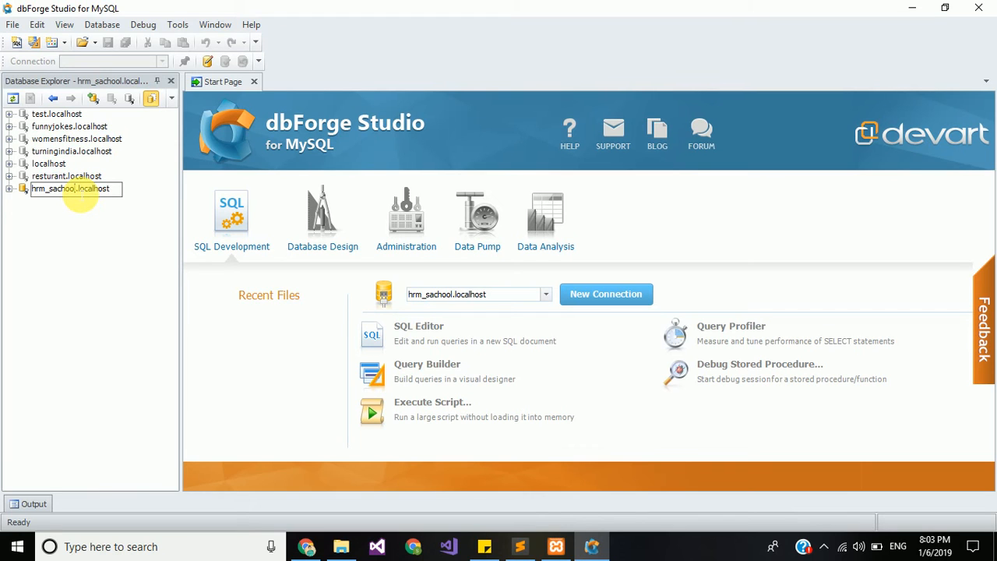
left_click_drag(76, 190, 34, 192)
key("ctrl+c")
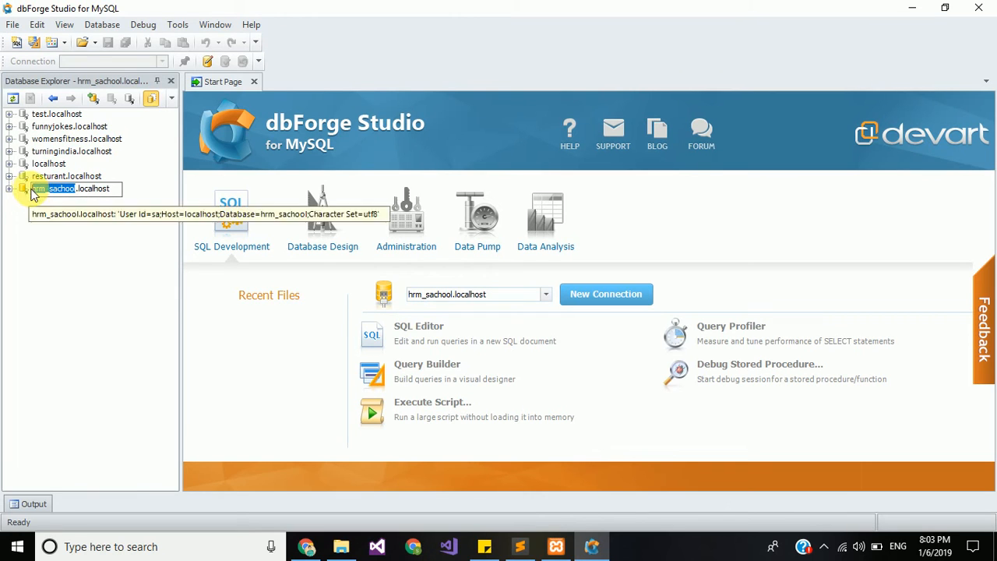
left_click(308, 549)
Step: Paste the name into Database Name, complete it as hrm_sachool, and enter the database username
key("ctrl+v")
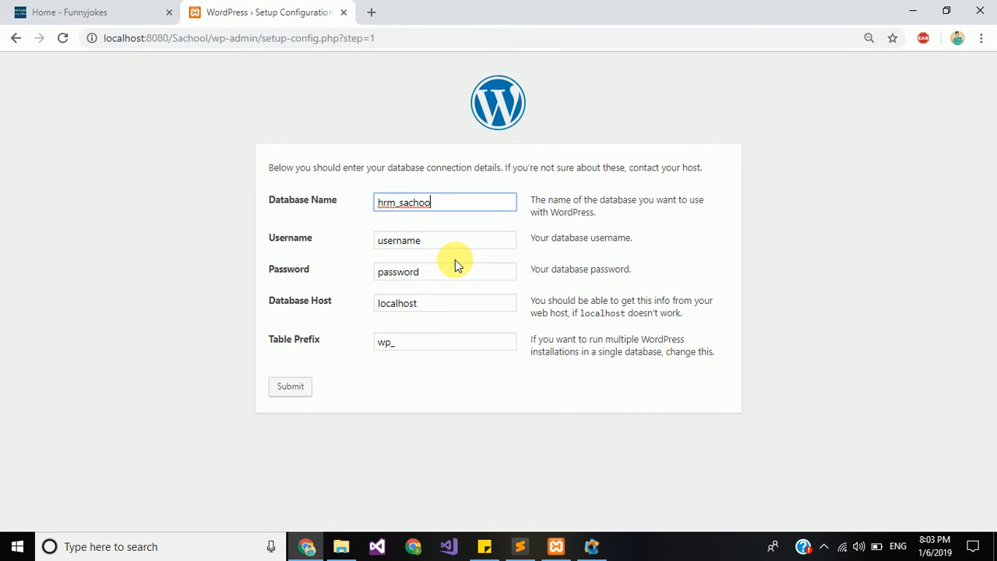
left_click_drag(434, 246, 372, 246)
type("sa")
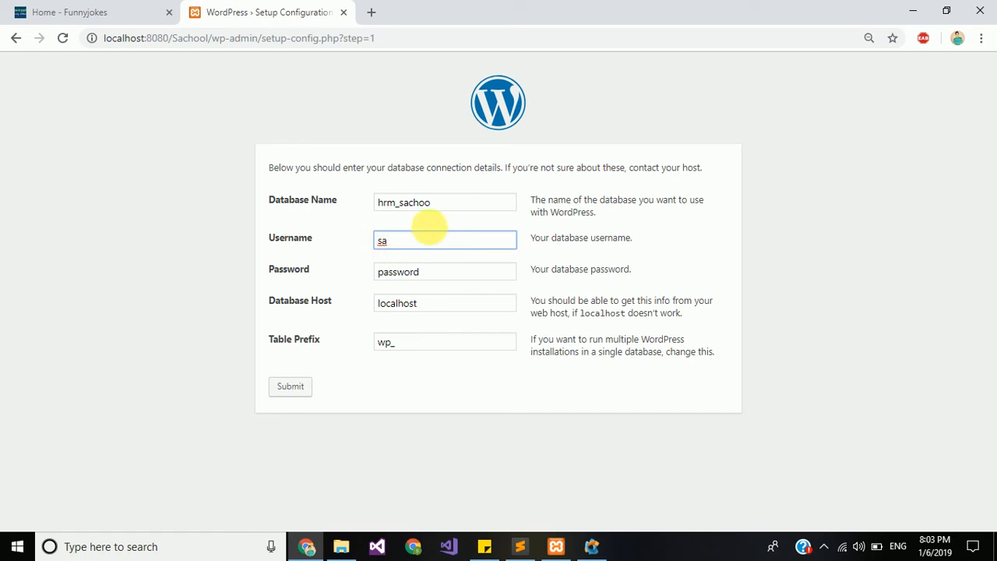
left_click(441, 204)
type("l")
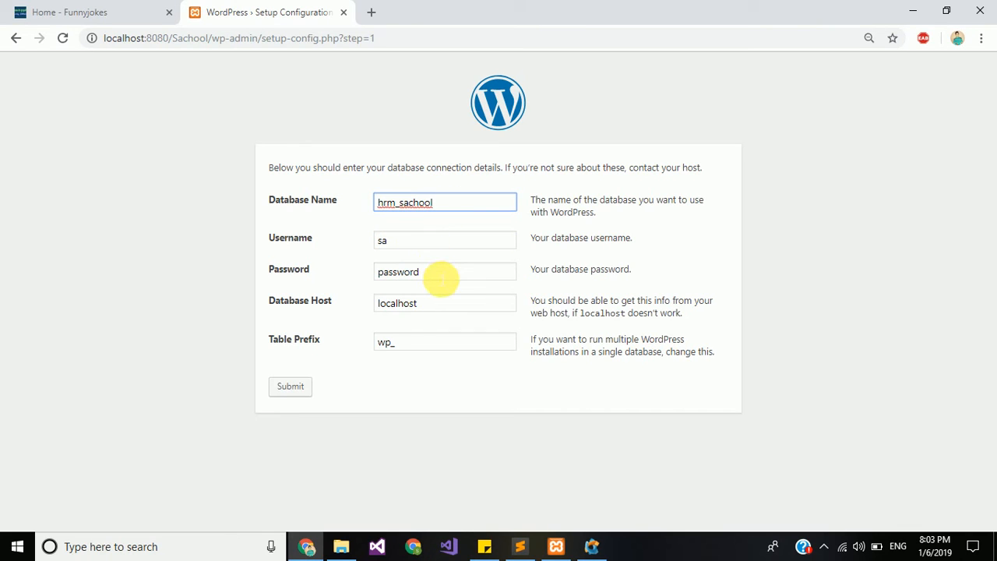
Step: Replace the placeholder Password with the database password
left_click(441, 277)
left_click_drag(441, 277, 348, 277)
key("BackSpace")
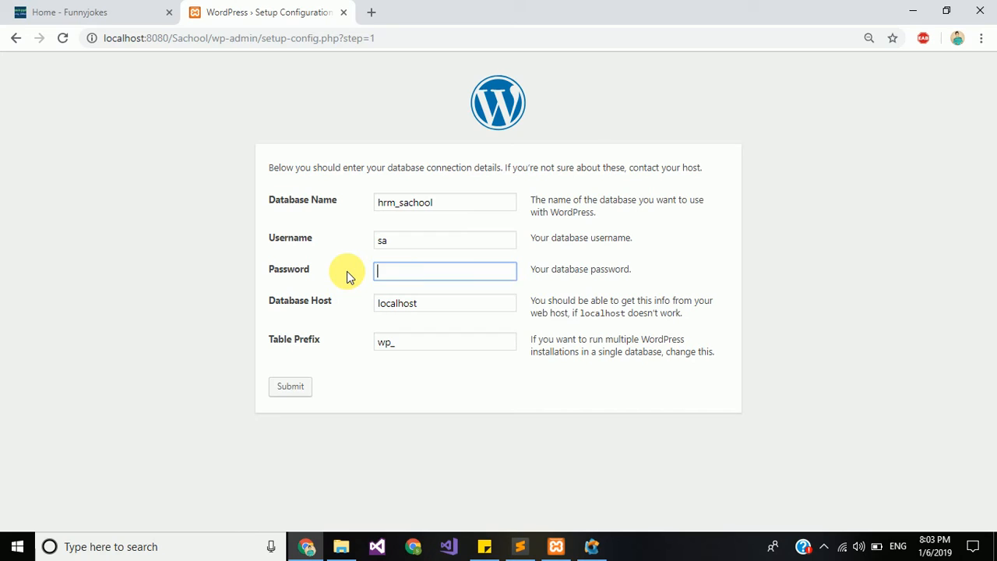
type("abc")
key("BackSpace")
key("BackSpace")
key("BackSpace")
type("abc@123")
Step: Submit the hrm_sachool connection details and choose Run the installation
left_click(301, 393)
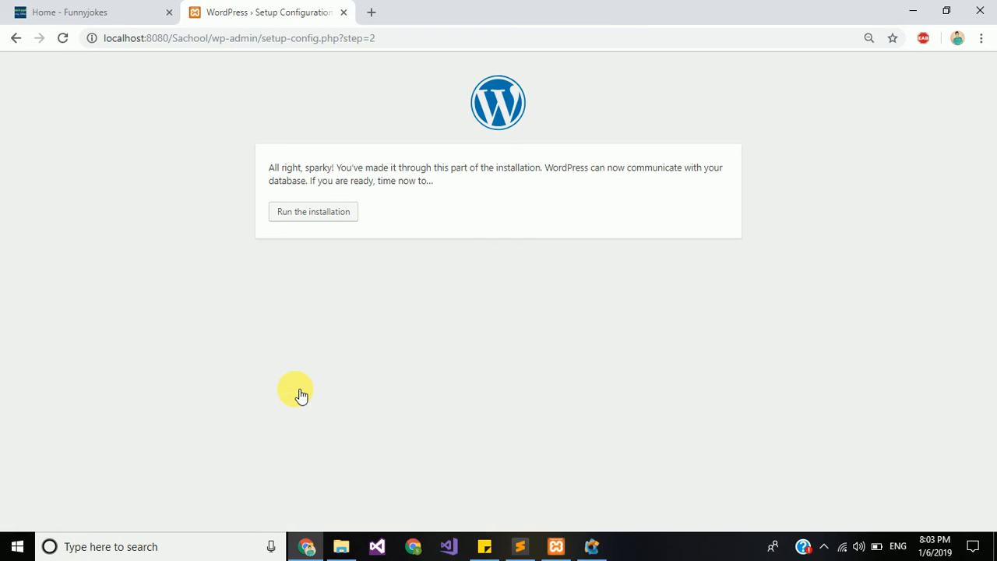
left_click(339, 221)
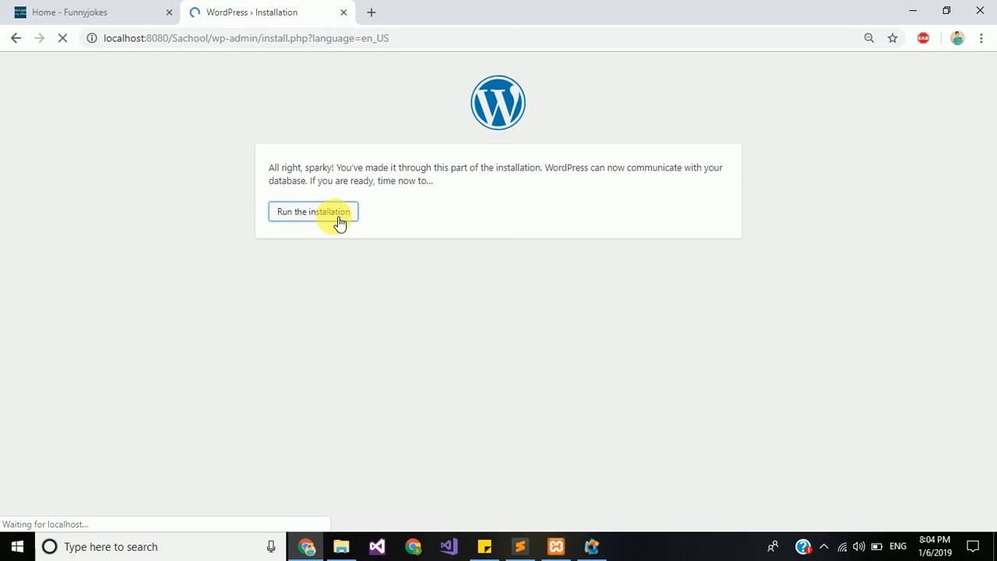
scroll(584, 274, "down", 1)
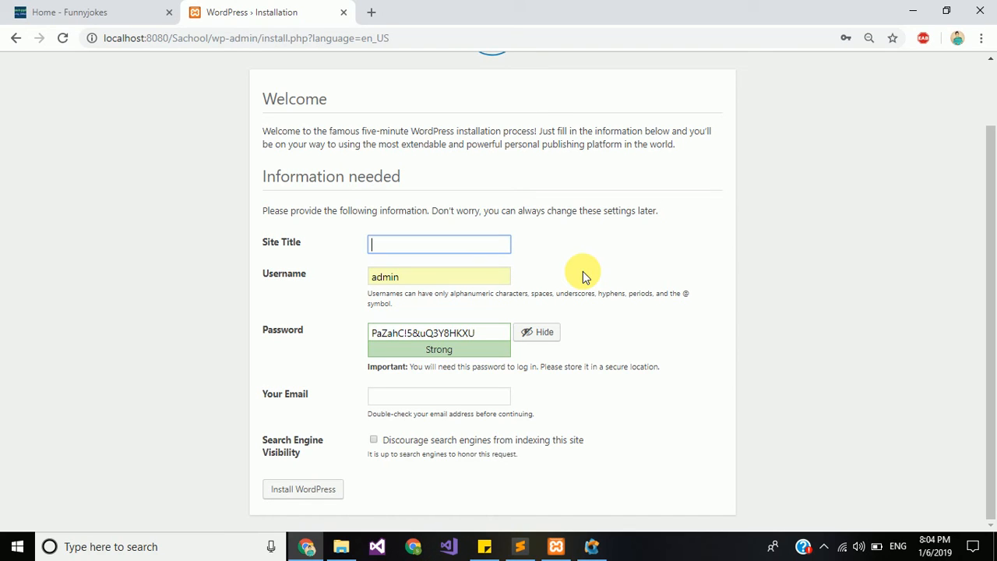
Step: Enter the Site Title 'Academy sachool'
type("S")
key("BackSpace")
type("S")
key("BackSpace")
type("www")
key("BackSpace")
key("BackSpace")
key("BackSpace")
type("Academy school")
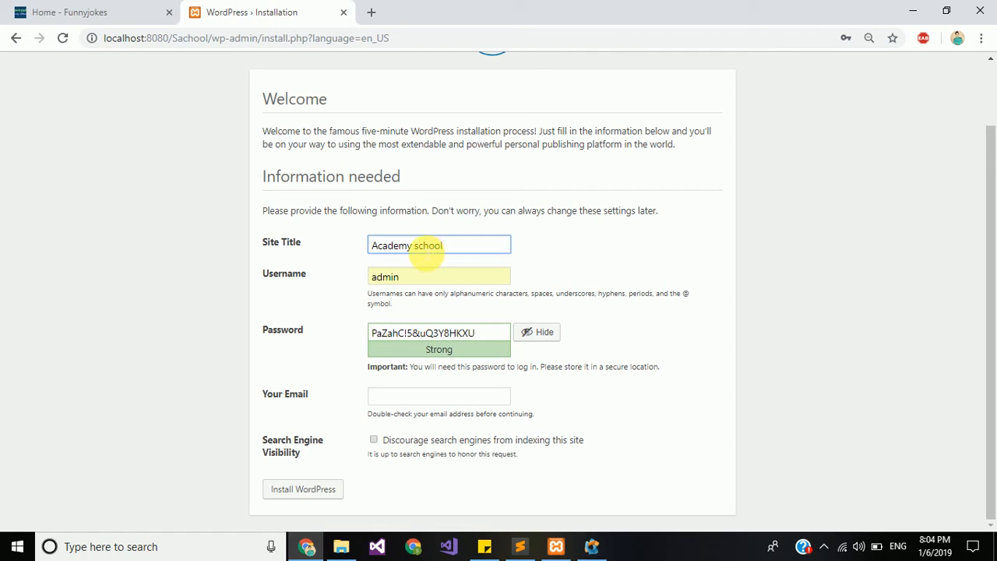
left_click(424, 253)
type("a")
left_click(470, 250)
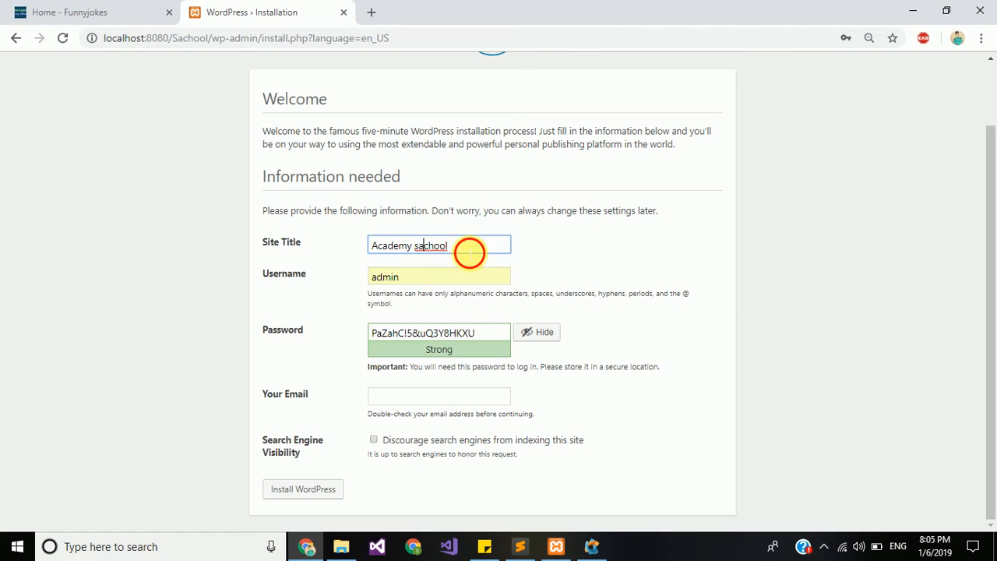
Step: Replace the generated admin password, confirm weak password use, and enter the admin email address
triple_click(485, 337)
key("BackSpace")
type("a")
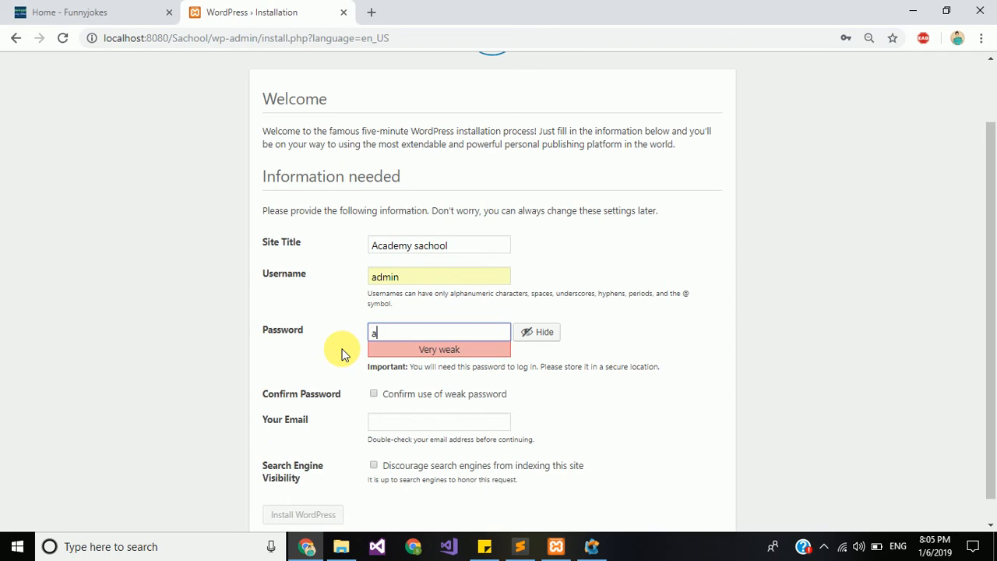
type("bc@123")
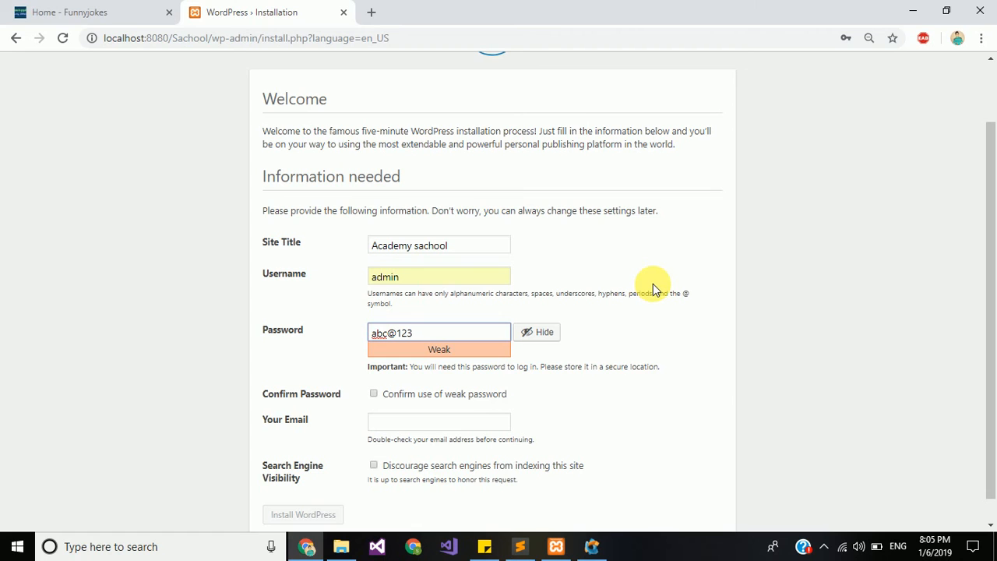
scroll(653, 285, "down", 1)
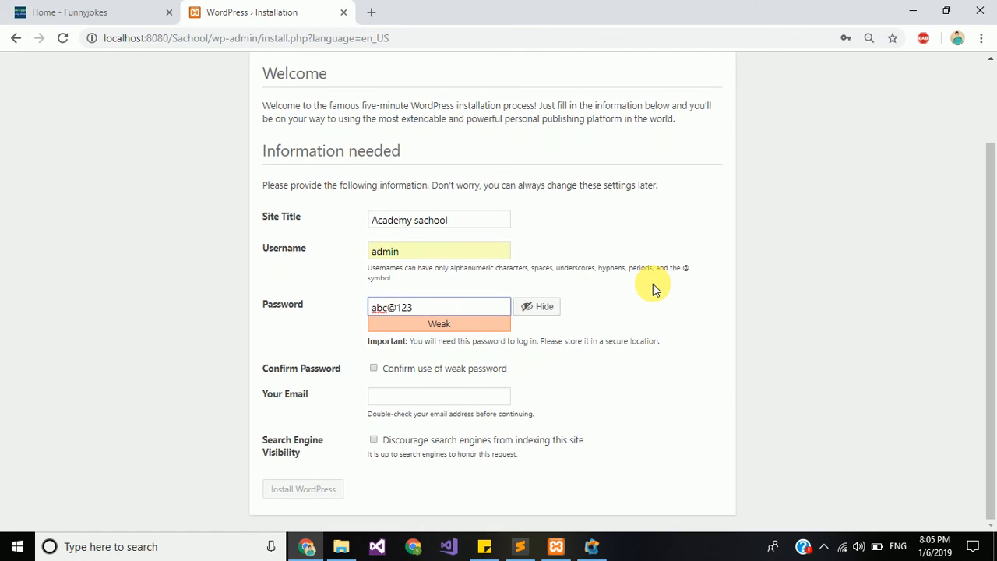
left_click(375, 369)
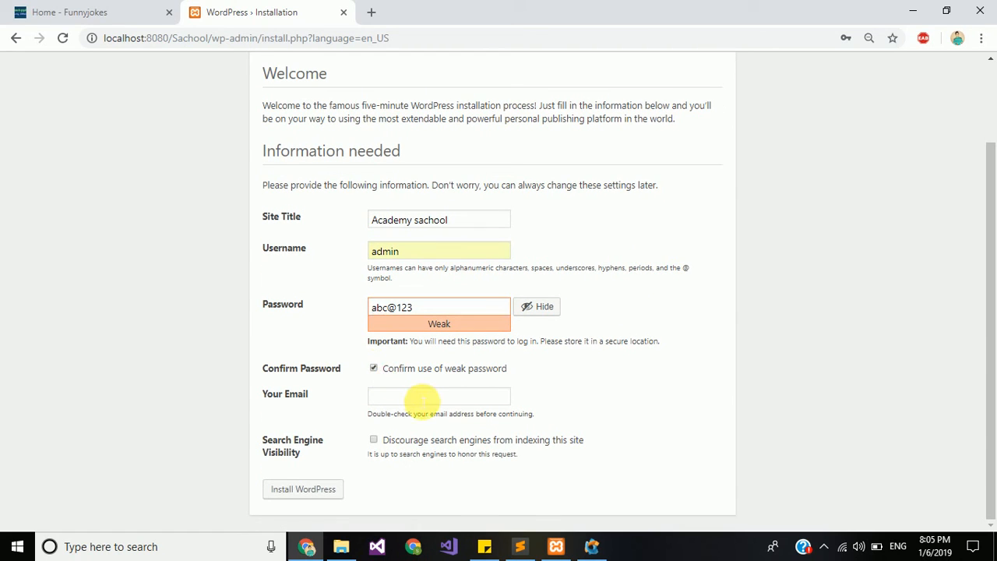
left_click(421, 397)
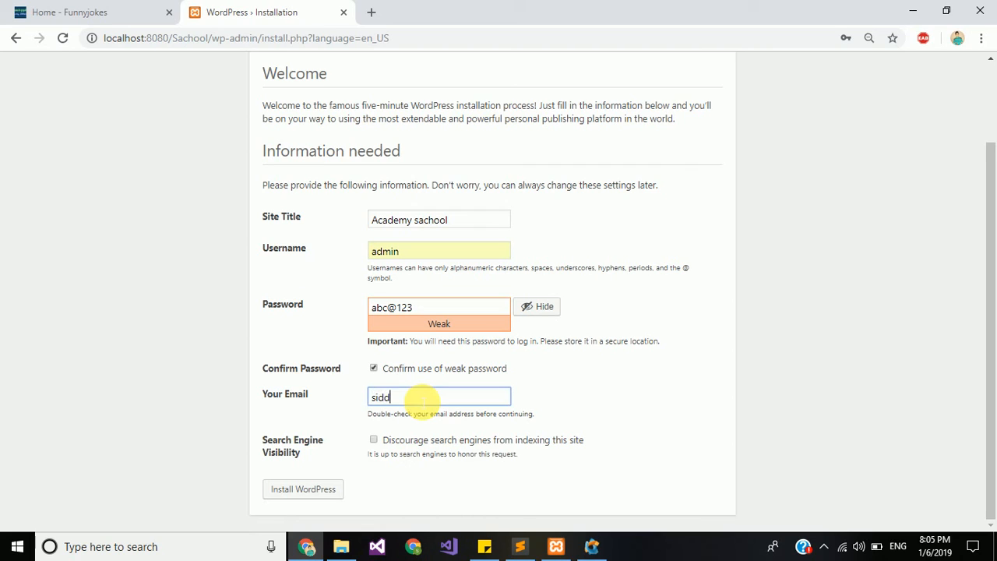
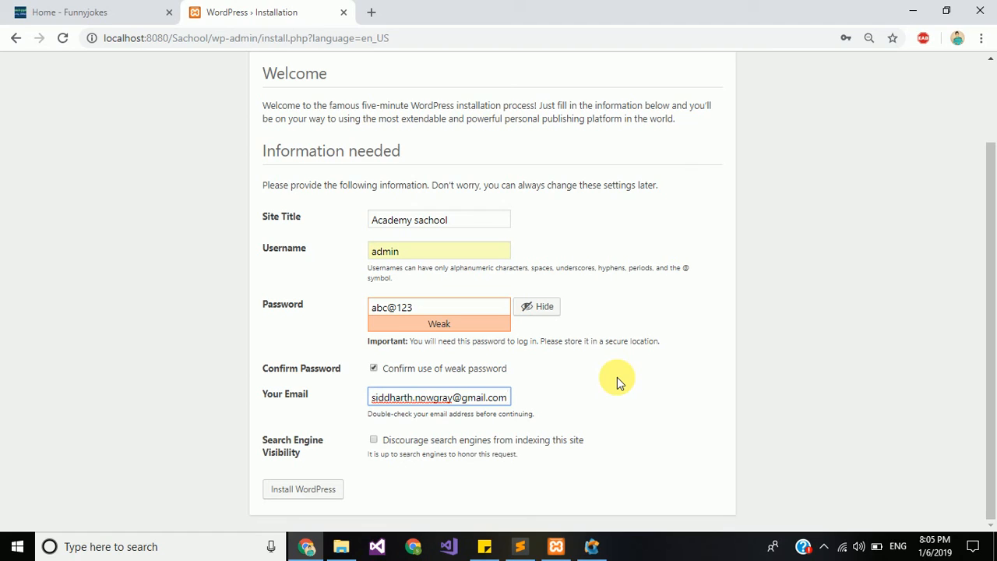
Step: Install WordPress, then log in with the admin credentials to reach the Dashboard
left_click(319, 491)
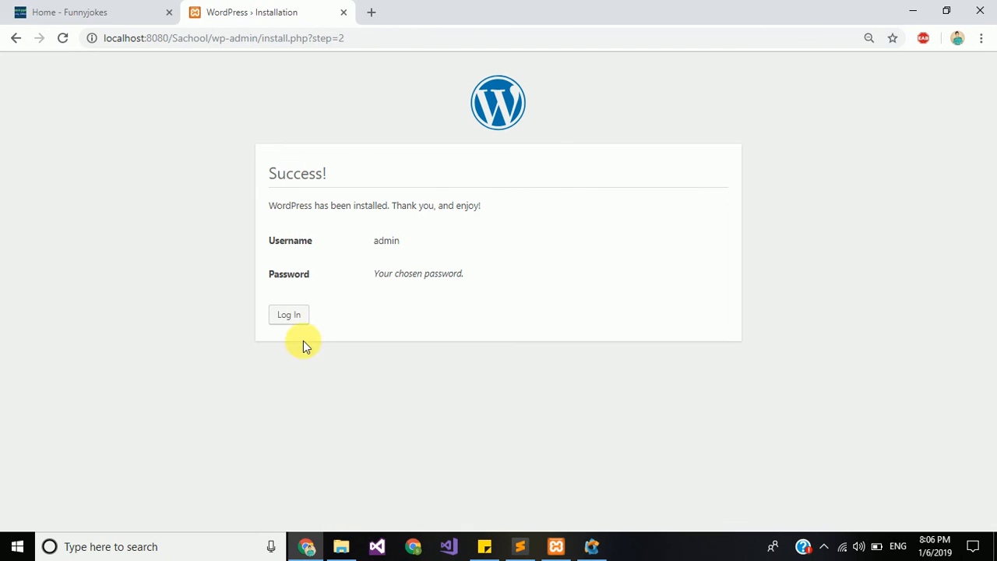
left_click(293, 321)
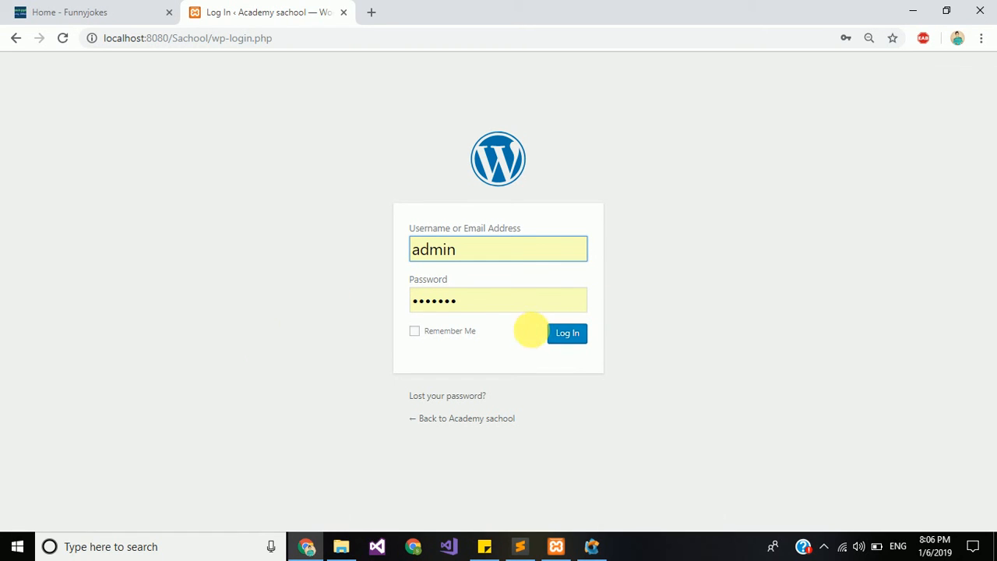
left_click(576, 341)
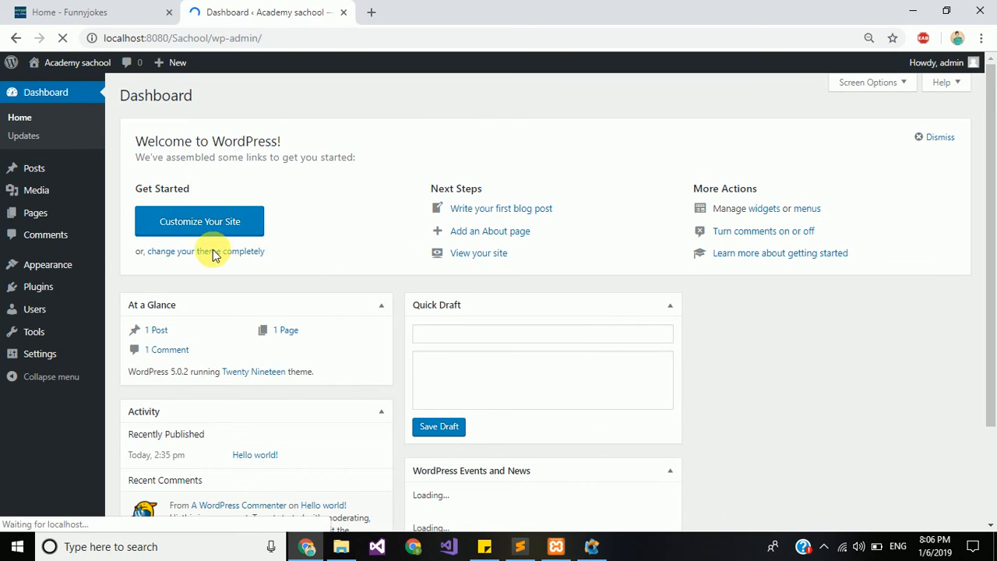
mouse_move(70, 67)
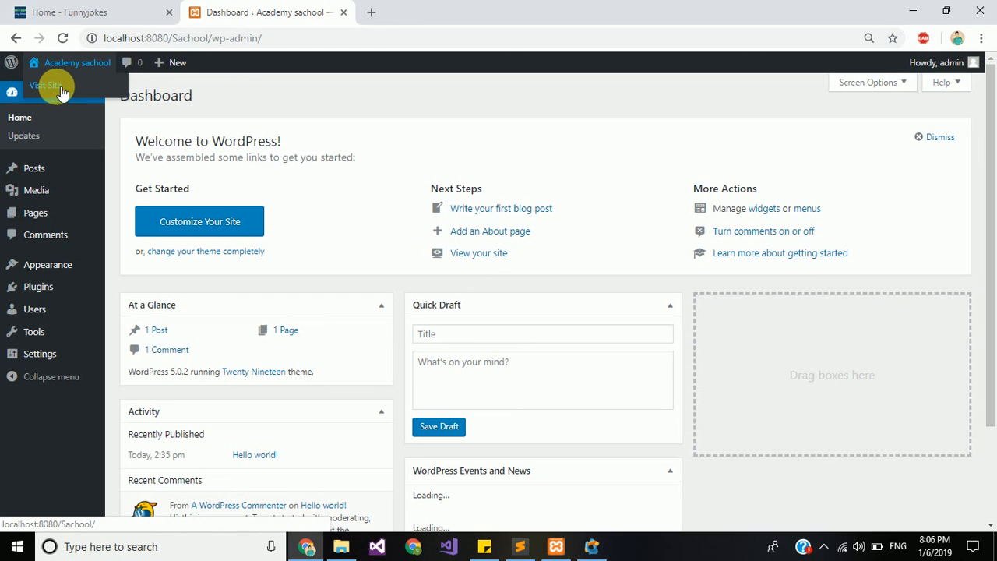
Step: Visit the Academy sachool front page and scroll through the Hello world! post and sidebar widgets
left_click(58, 86)
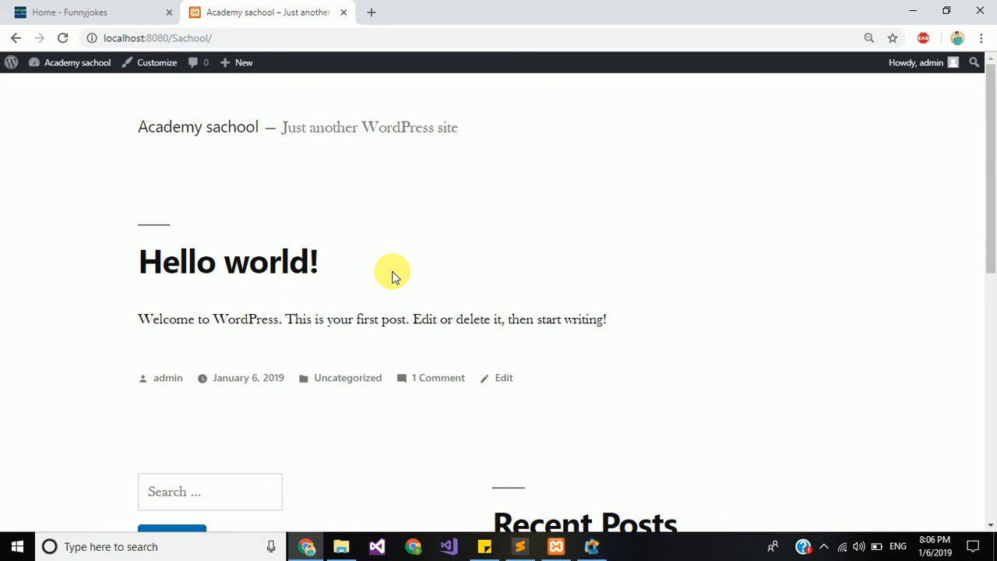
scroll(394, 277, "down", 3)
scroll(393, 276, "down", 4)
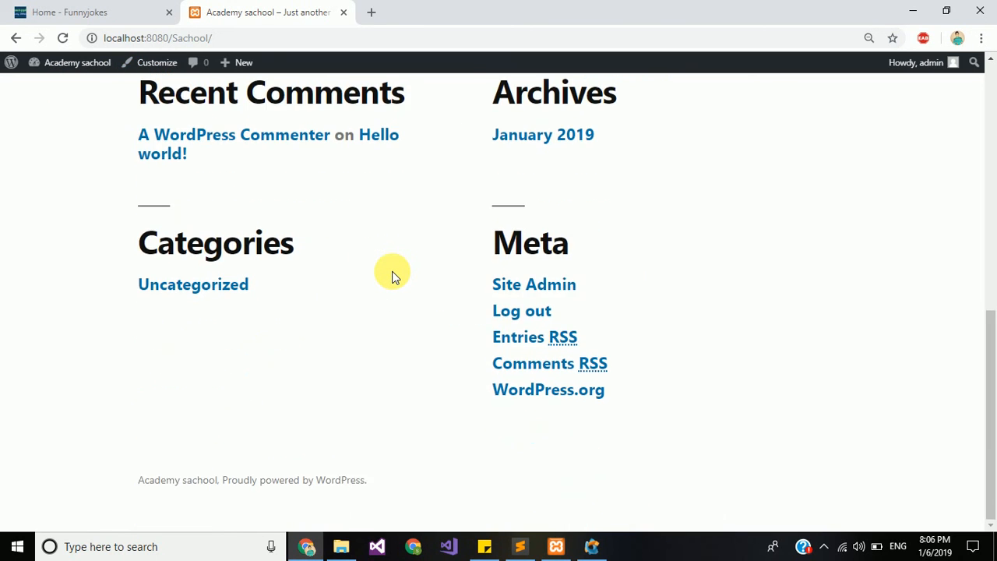
scroll(397, 258, "up", 7)
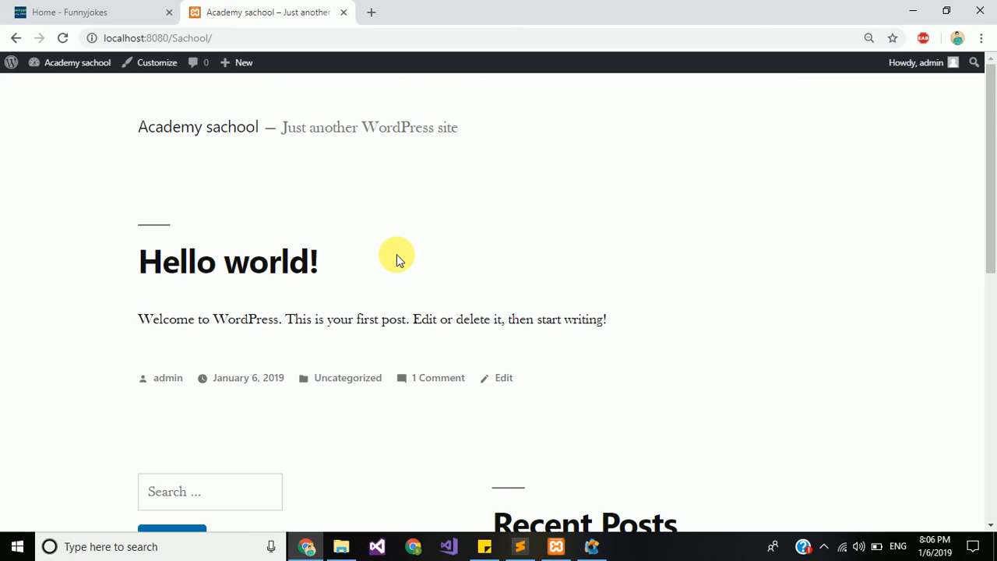
scroll(396, 258, "down", 4)
scroll(397, 258, "up", 3)
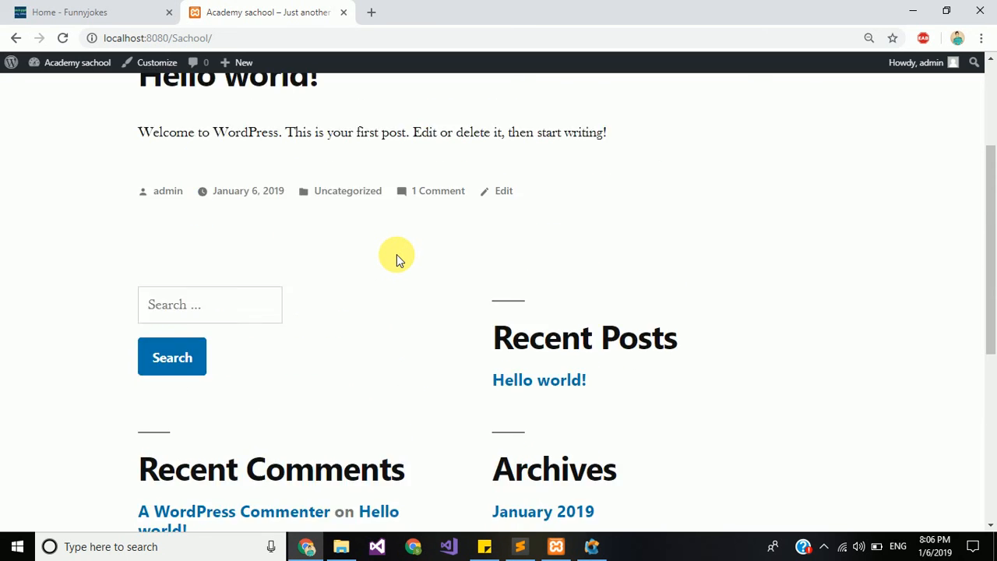
scroll(396, 258, "down", 2)
scroll(397, 258, "down", 3)
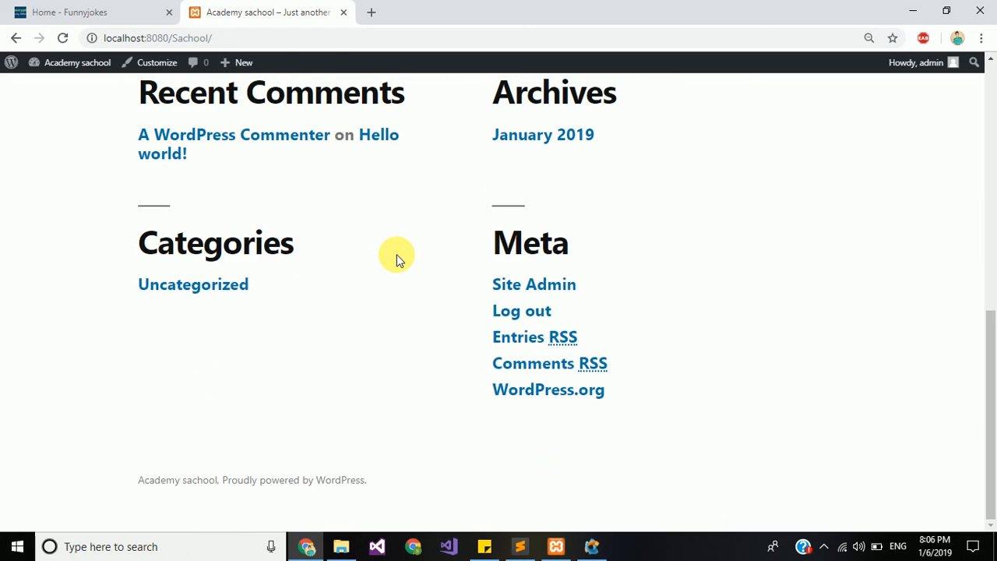
scroll(396, 258, "up", 7)
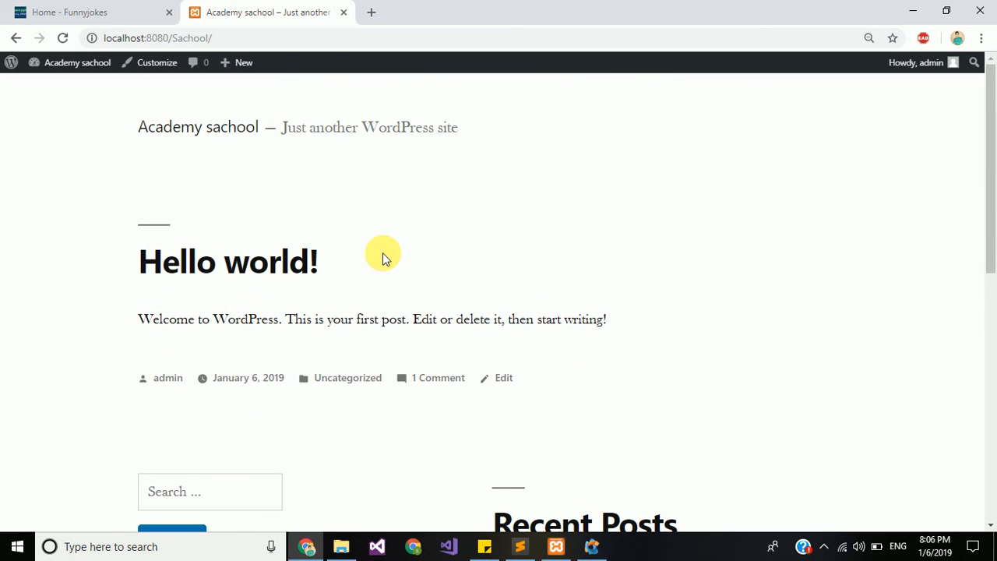
Step: Activate the Twenty Seventeen theme from Appearance > Themes, replacing Twenty Nineteen
mouse_move(62, 61)
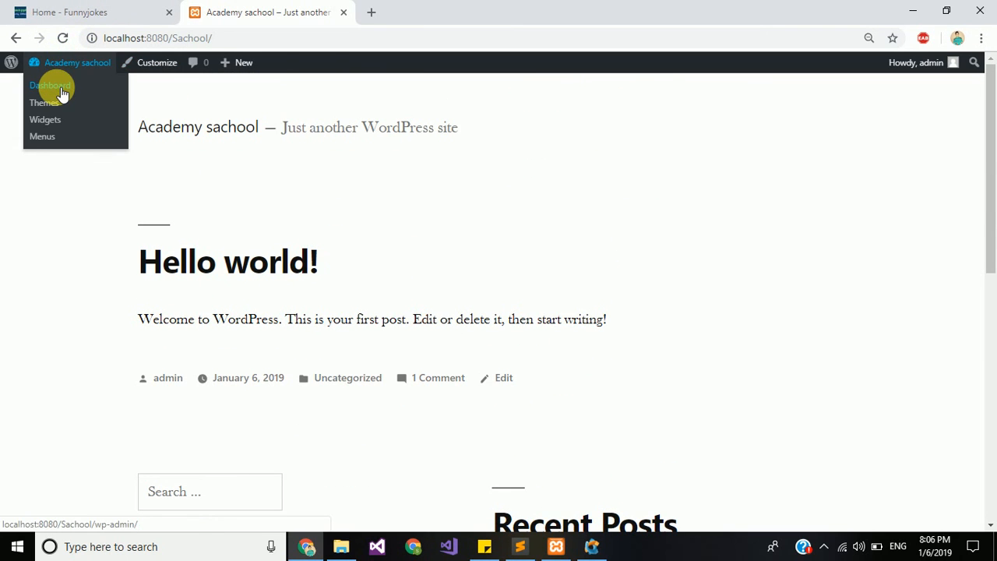
left_click(61, 93)
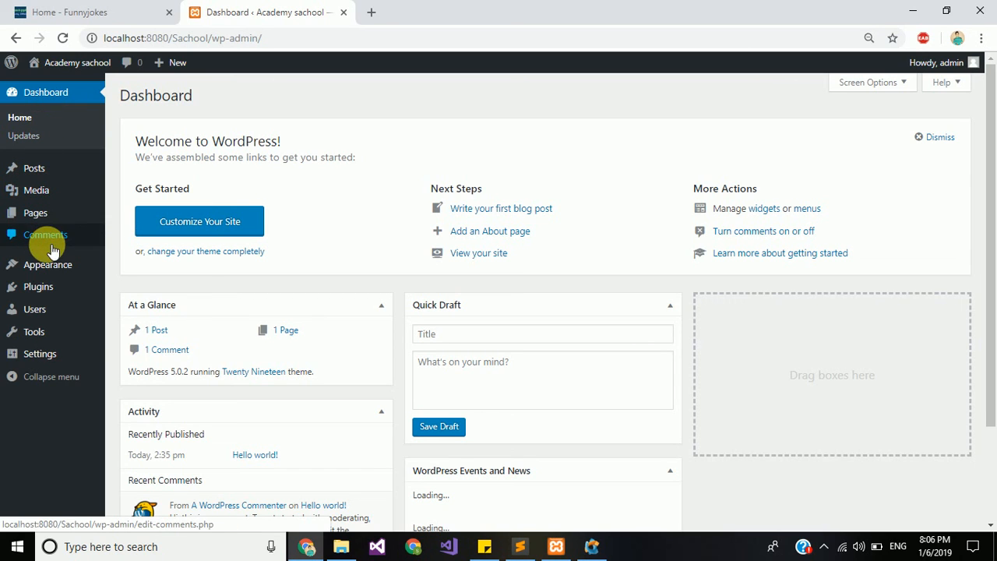
mouse_move(49, 263)
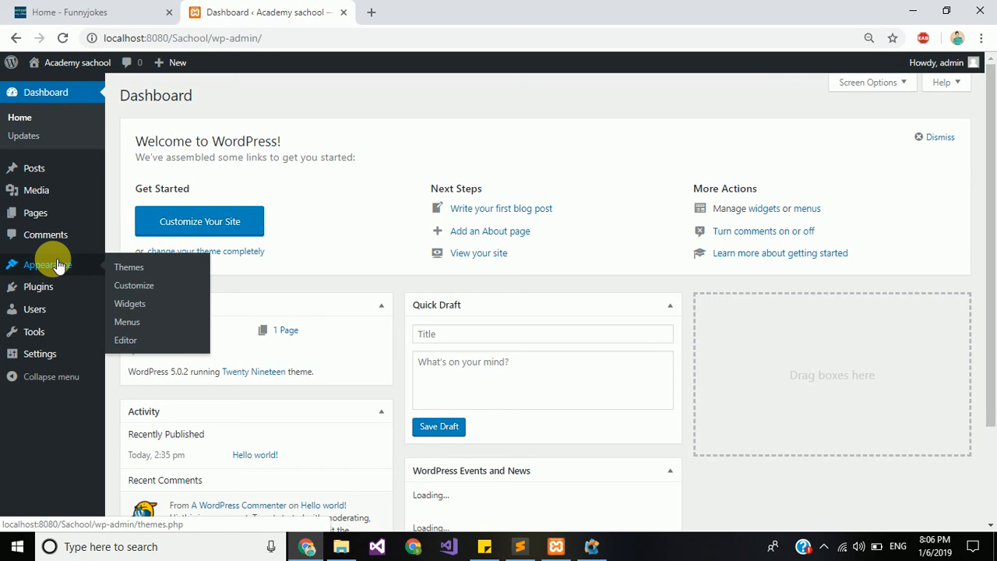
left_click(159, 276)
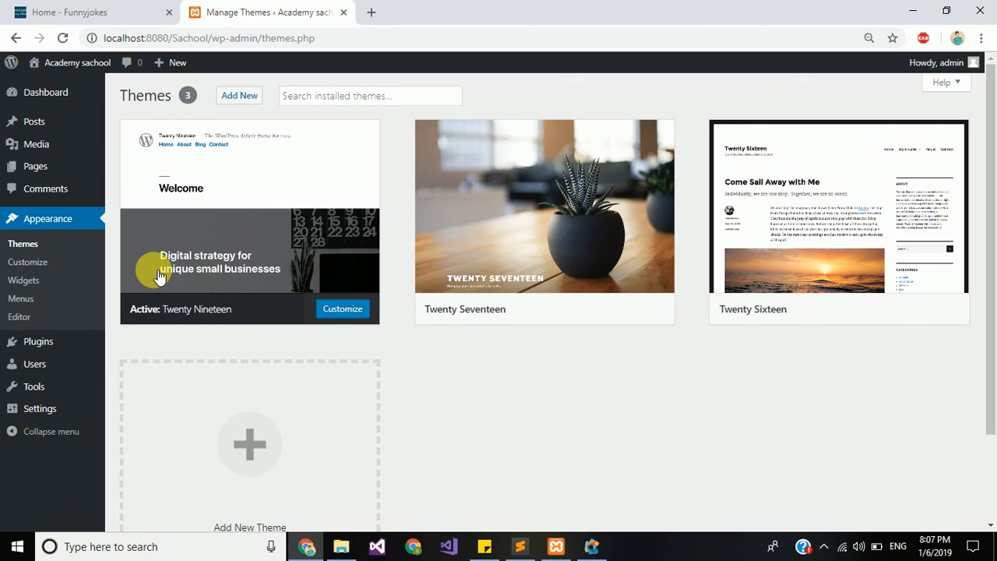
mouse_move(550, 222)
left_click(545, 211)
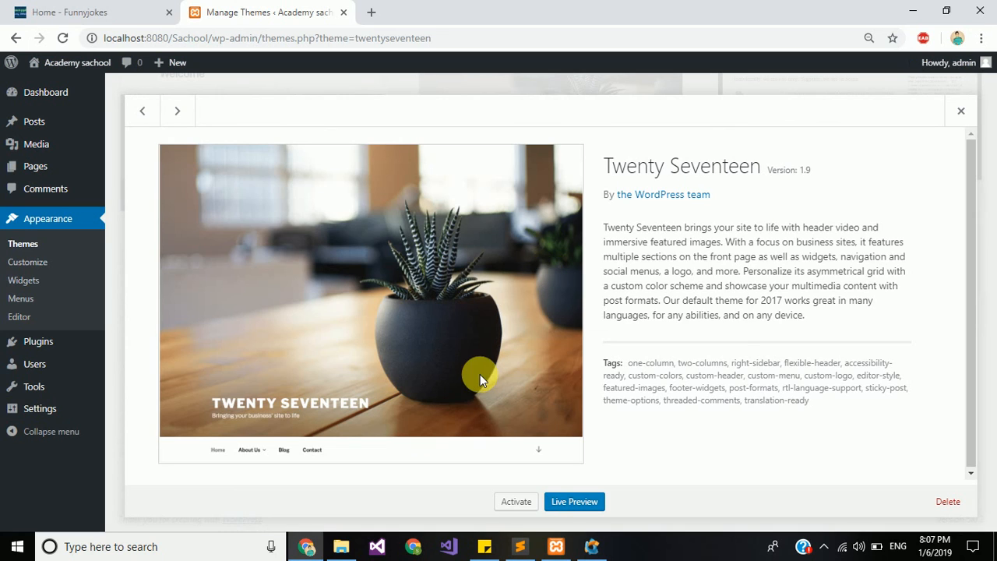
left_click(518, 504)
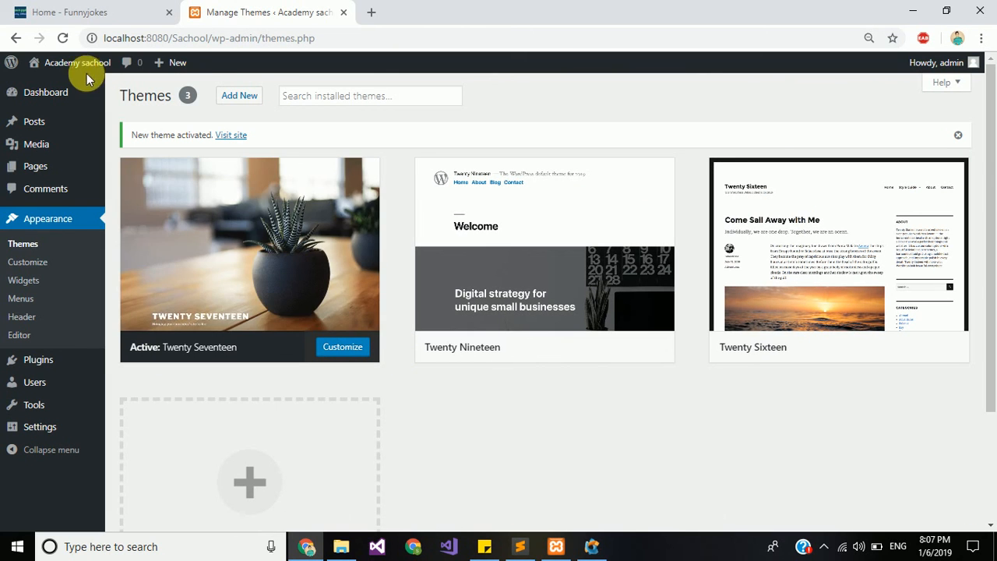
Step: Visit the front page and scroll through the Twenty Seventeen layout with its plant header image
left_click(69, 84)
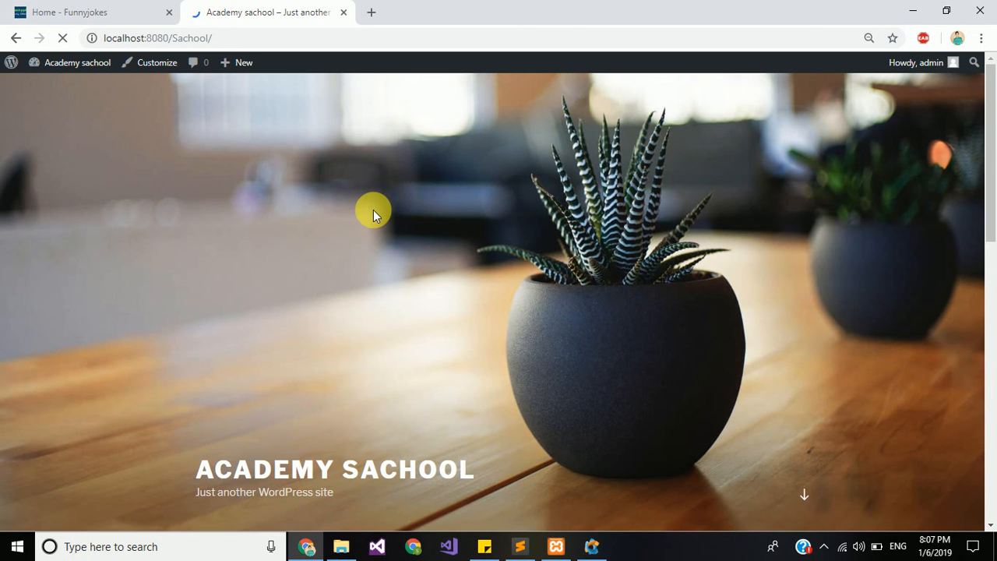
scroll(374, 210, "down", 3)
scroll(373, 217, "down", 5)
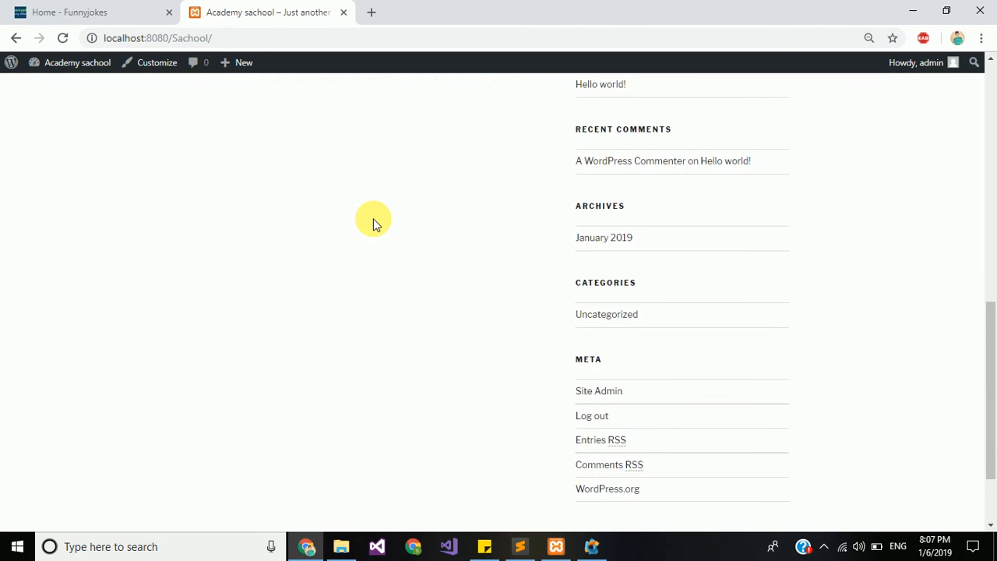
scroll(373, 222, "up", 6)
scroll(374, 233, "up", 2)
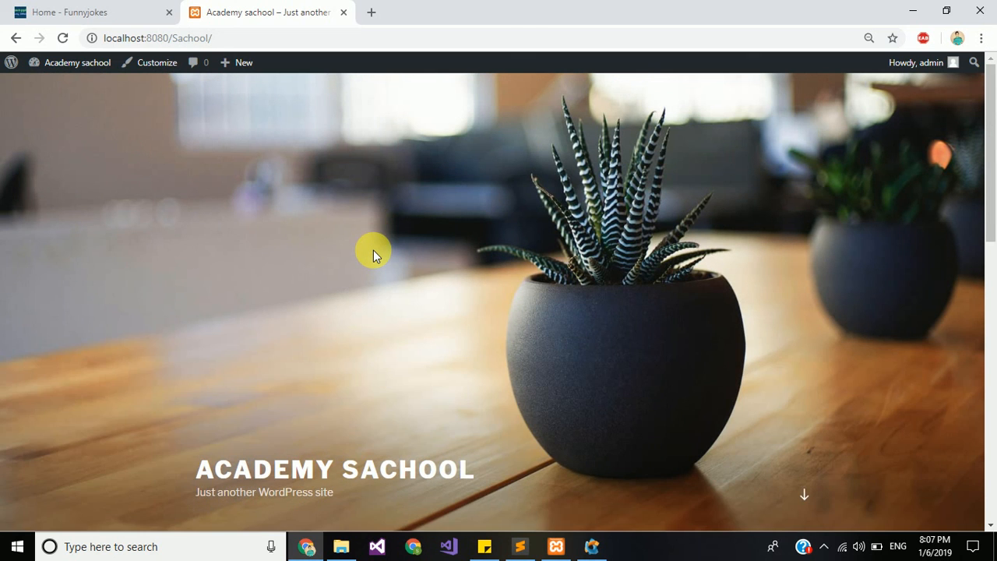
scroll(373, 251, "down", 3)
scroll(373, 250, "down", 3)
scroll(373, 250, "up", 6)
key("alt+Tab")
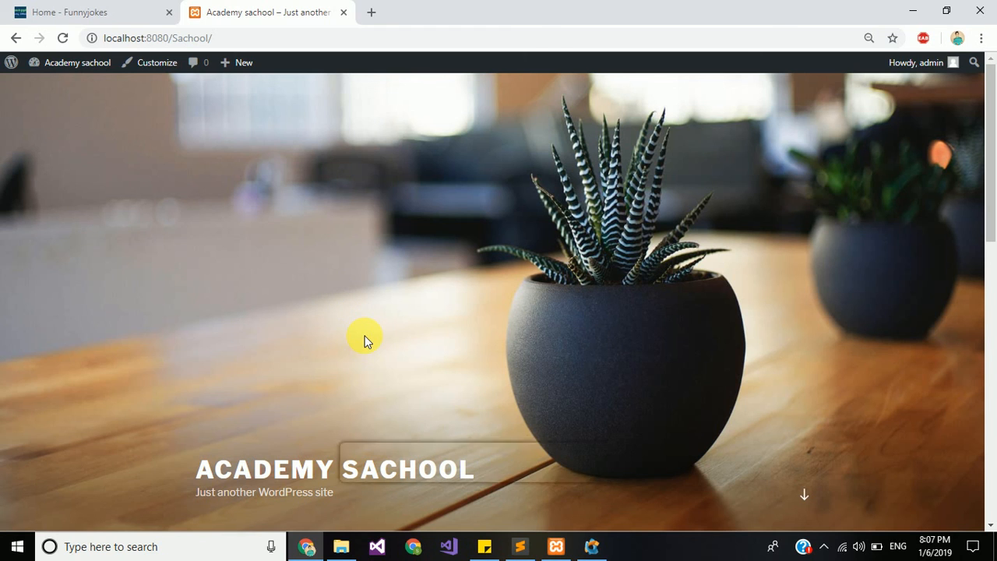